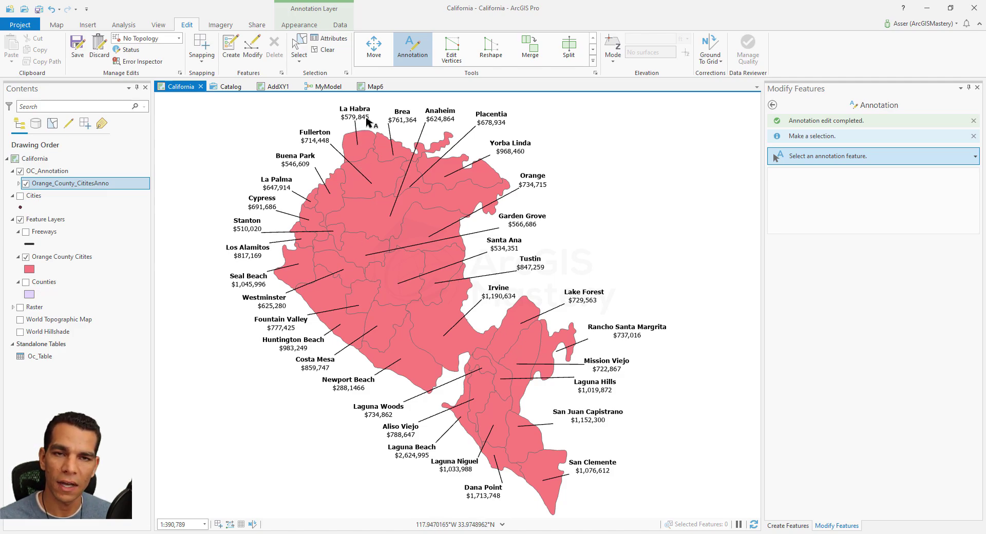
Step: Open the symbology settings of the Orange County Citites layer and view the reference map OC Cities.png in Photos
right_click(67, 259)
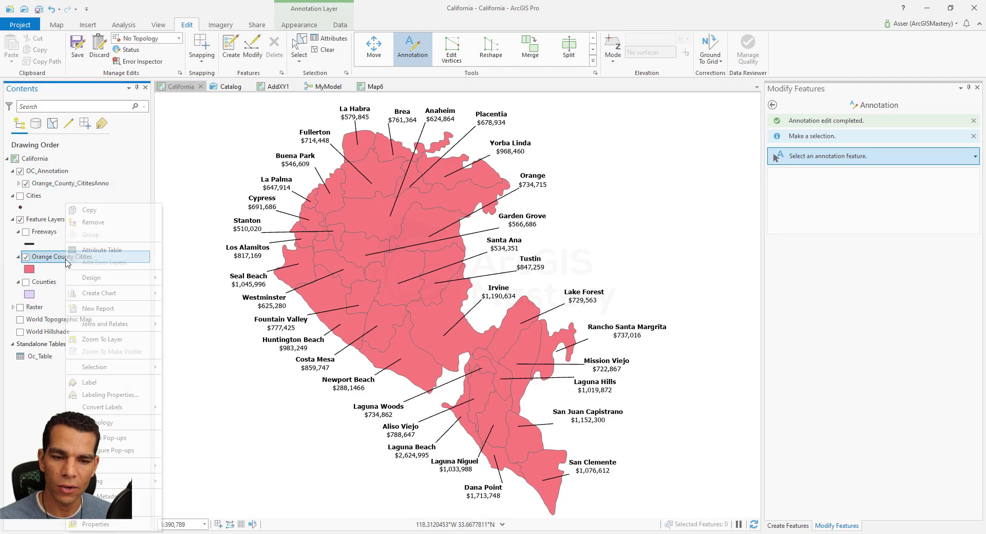
left_click(109, 423)
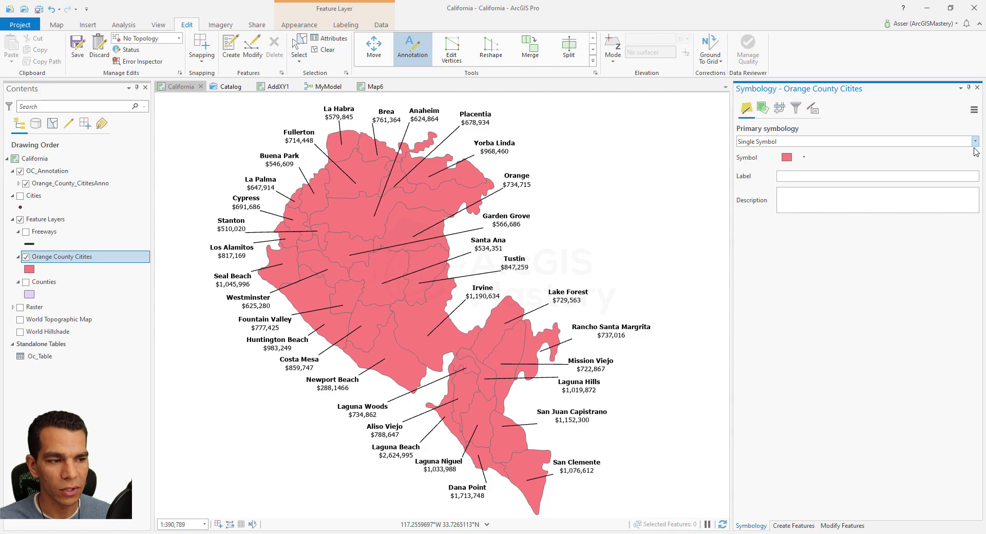
key("alt+Tab")
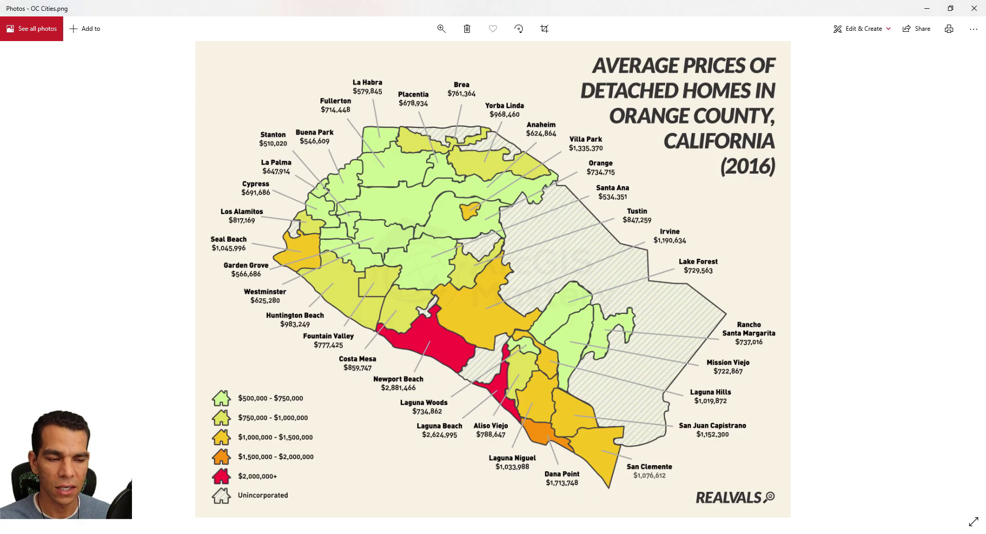
key("alt+Tab")
Step: Review the symbology types for the Orange County Citites layer and apply Graduated Colors
left_click(975, 142)
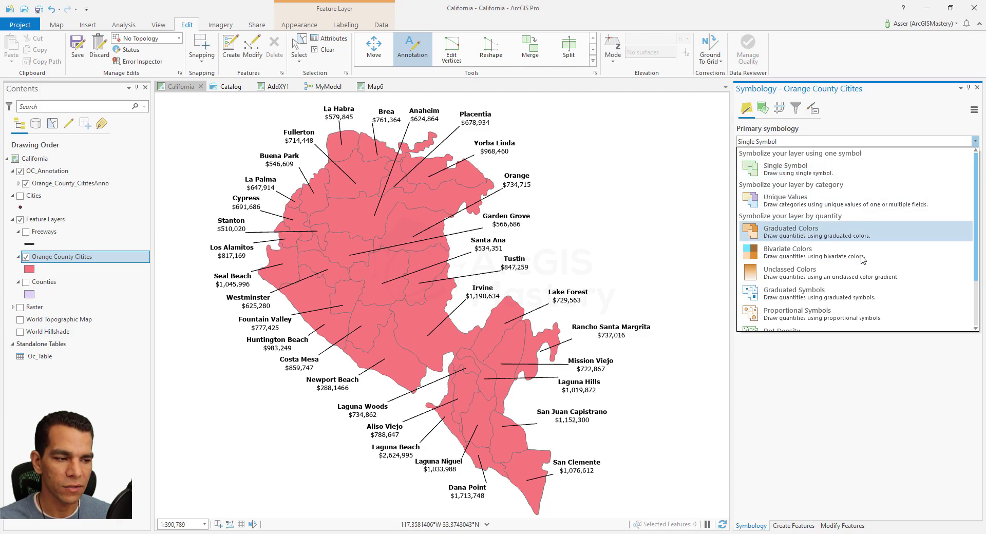
scroll(863, 261, "down", 3)
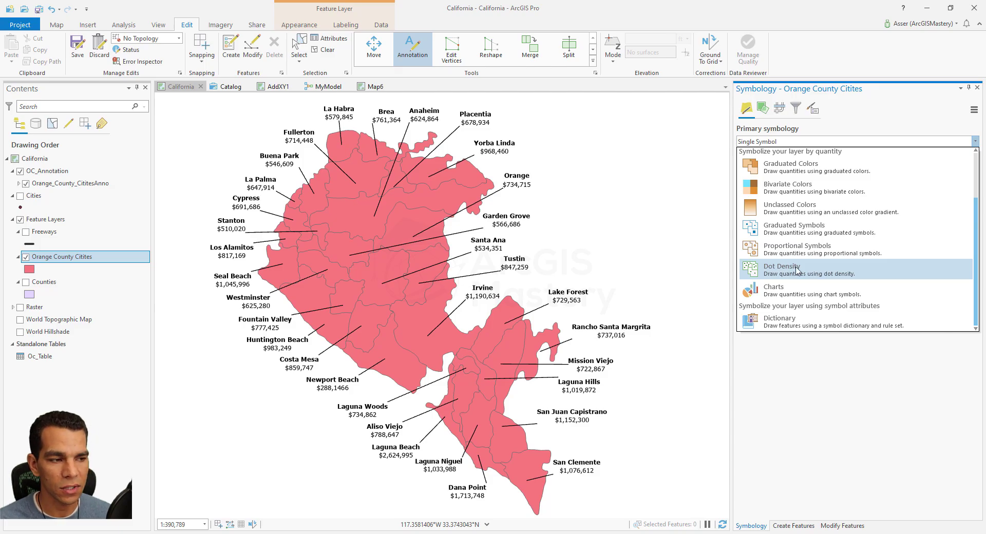
scroll(803, 267, "up", 2)
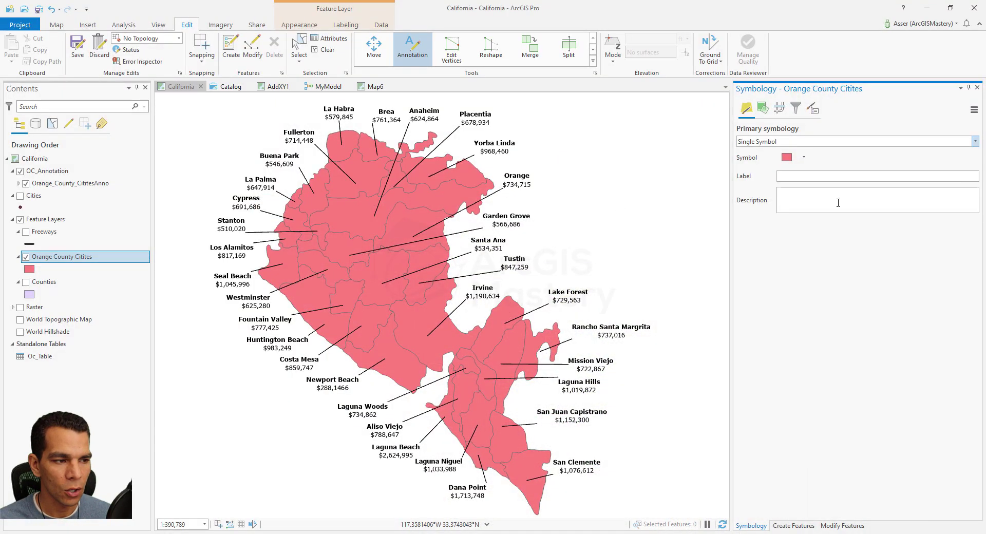
left_click(867, 144)
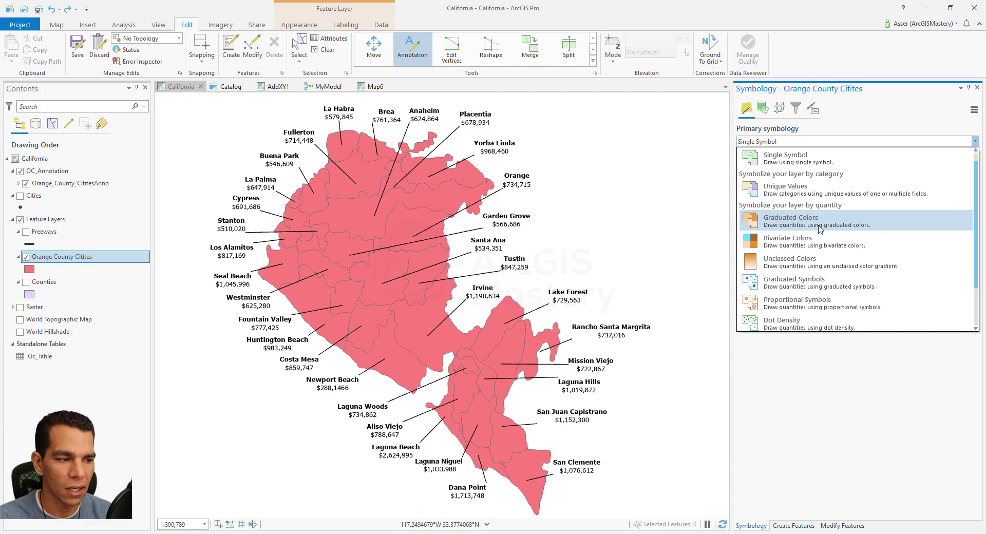
left_click(818, 228)
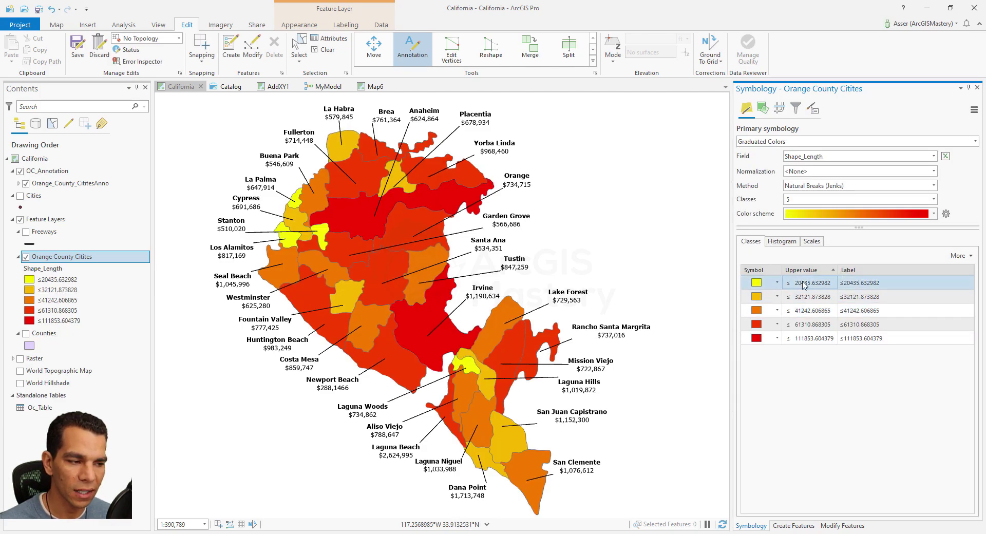
Step: Set the graduated colors classification field to Average House Price
left_click(800, 325)
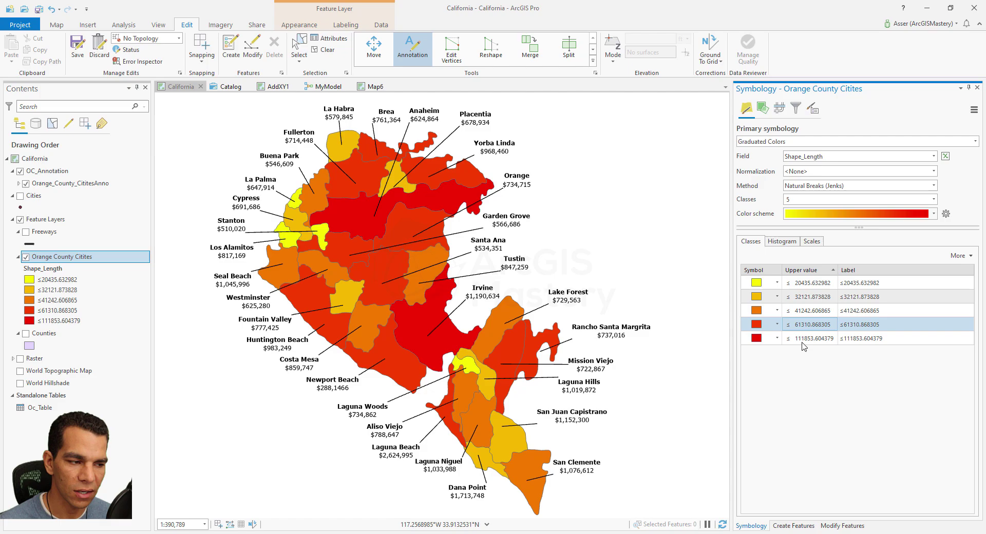
left_click(843, 339)
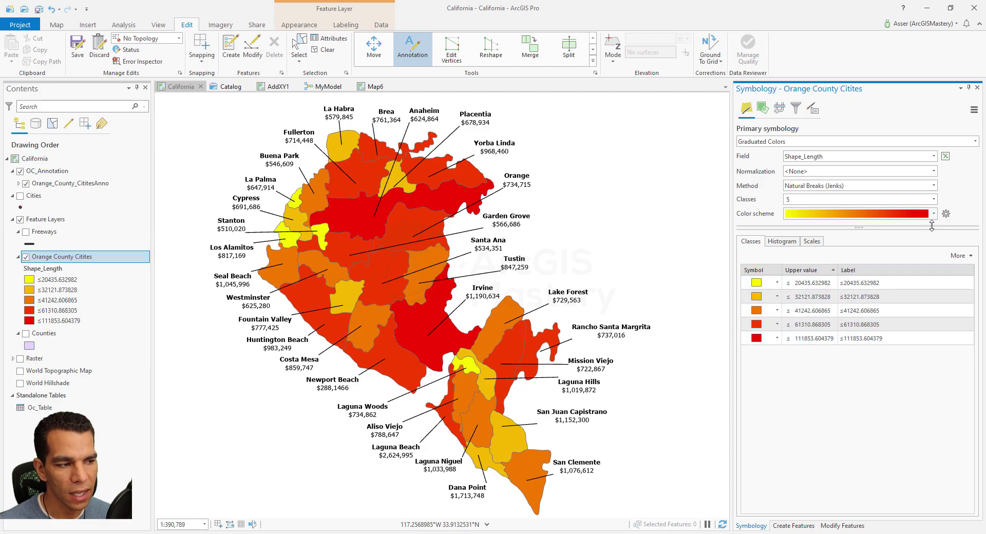
left_click(933, 156)
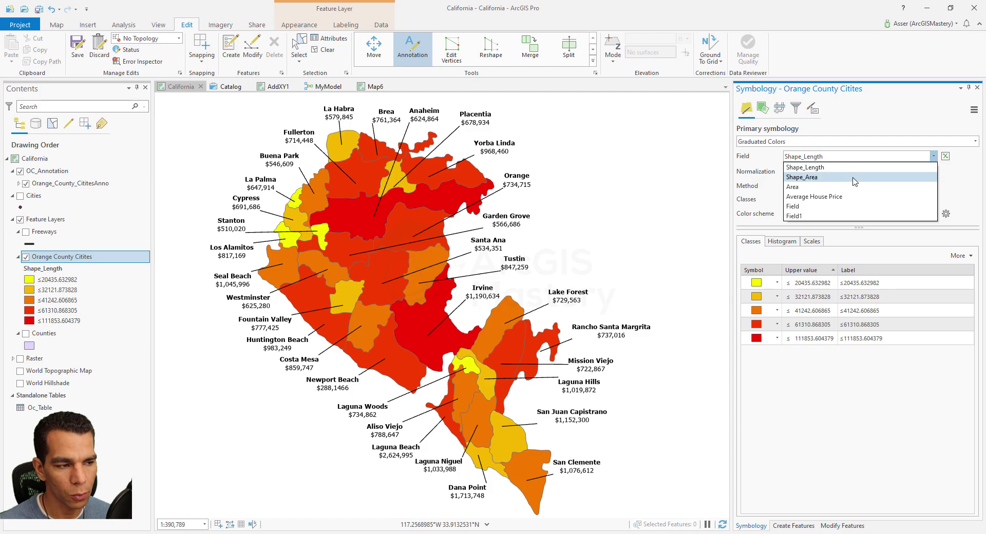
left_click(834, 198)
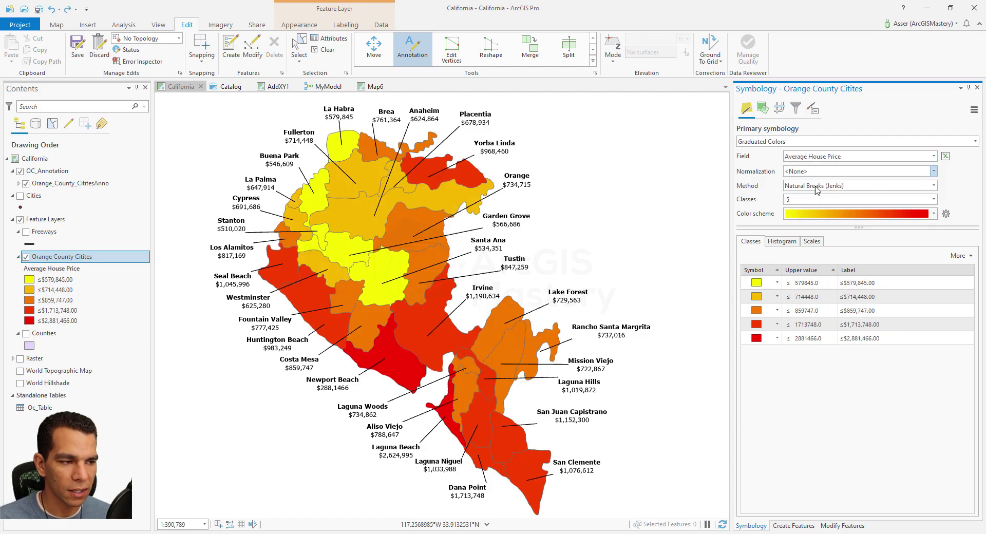
Step: Examine the available classification methods and class counts, and the price ranges in the legend of OC Cities.png in Photos
left_click(933, 186)
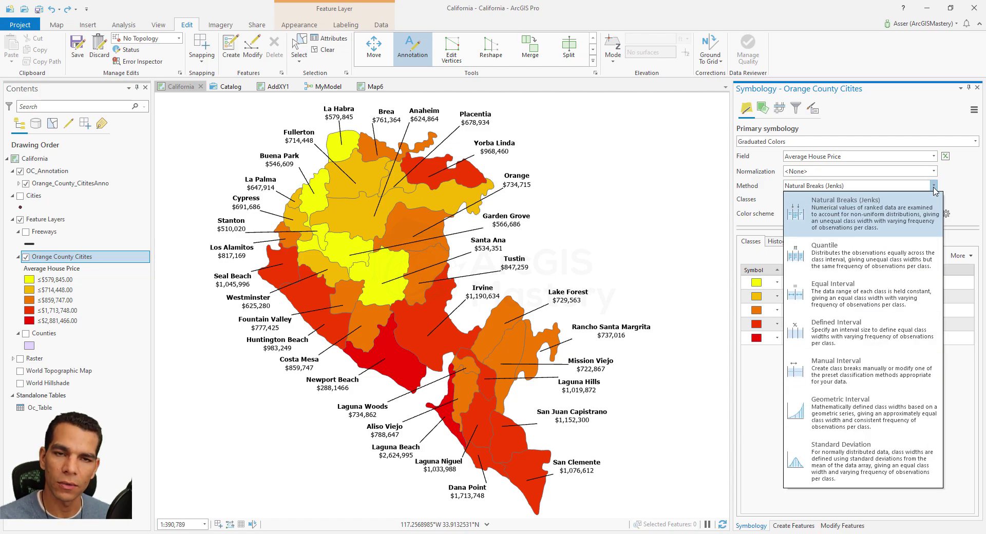
left_click(934, 188)
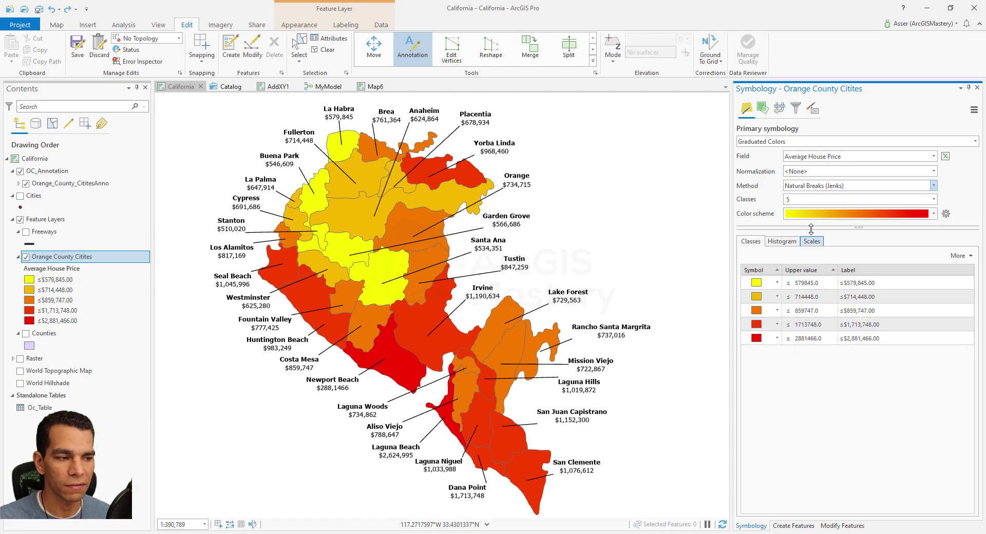
left_click(934, 200)
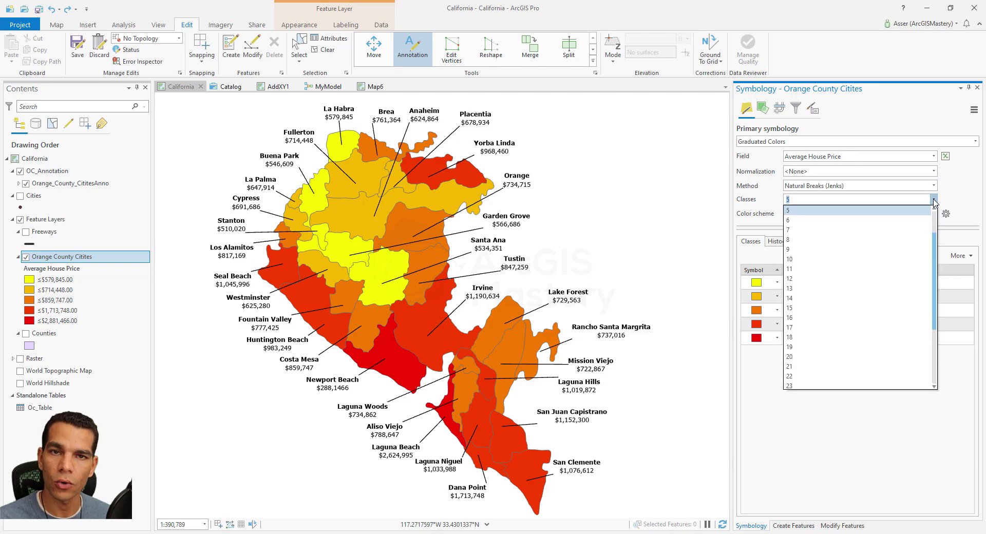
left_click(934, 201)
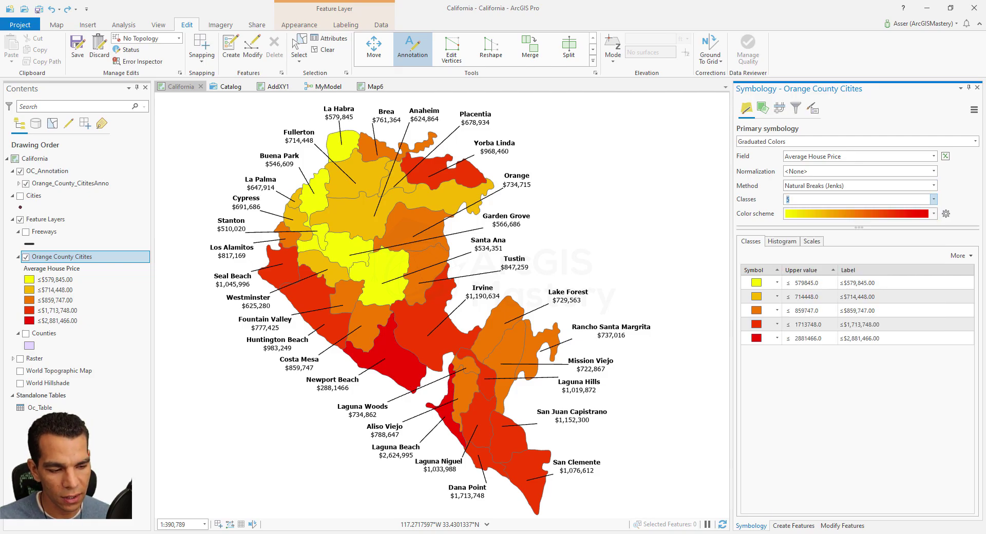
key("alt+Tab")
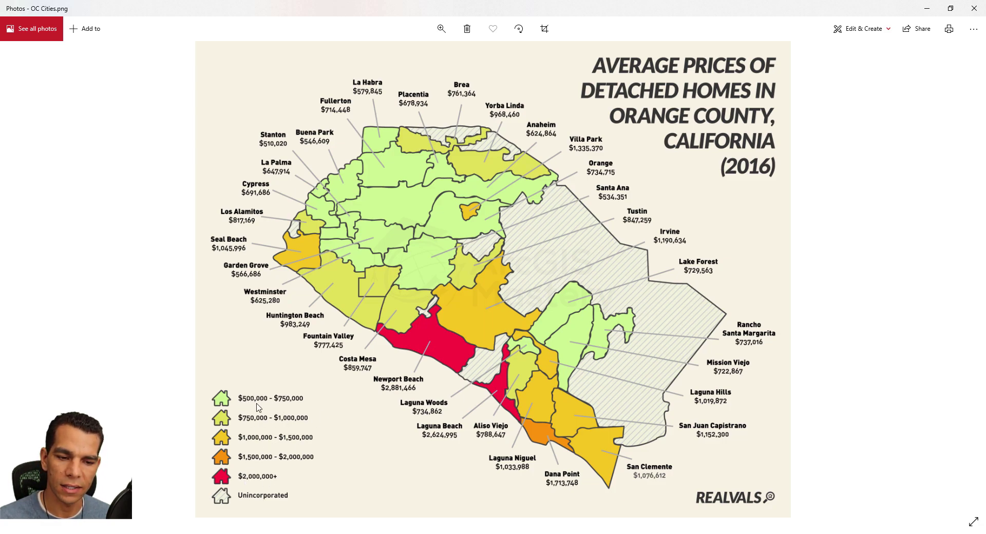
key("alt+Tab")
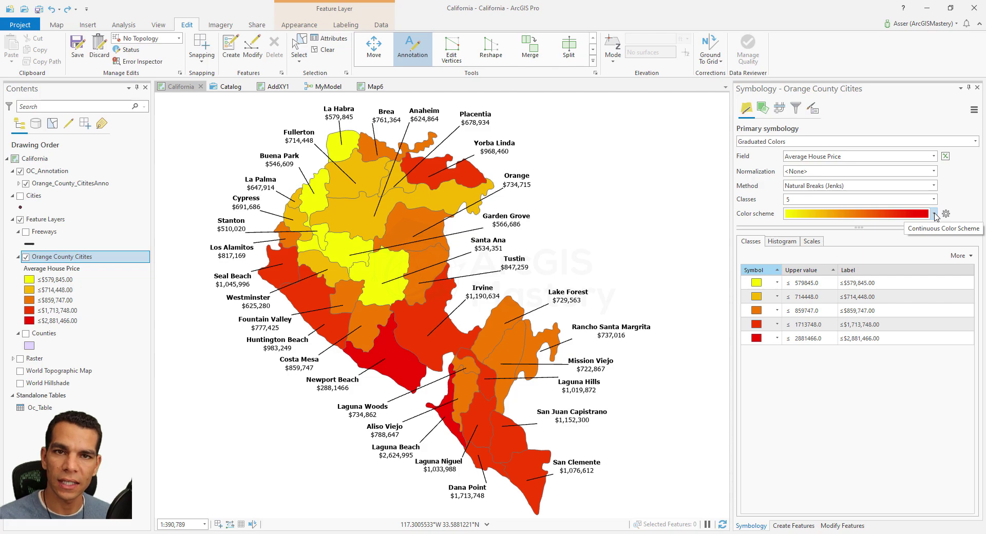
Step: Apply the green-to-red Condition Number color scheme to the price classes
left_click(935, 214)
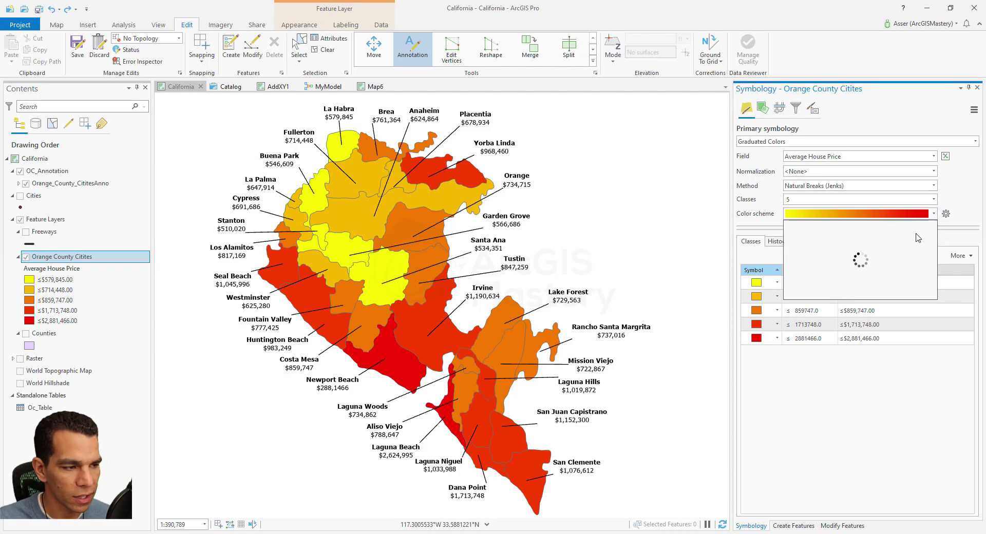
scroll(915, 251, "down", 1)
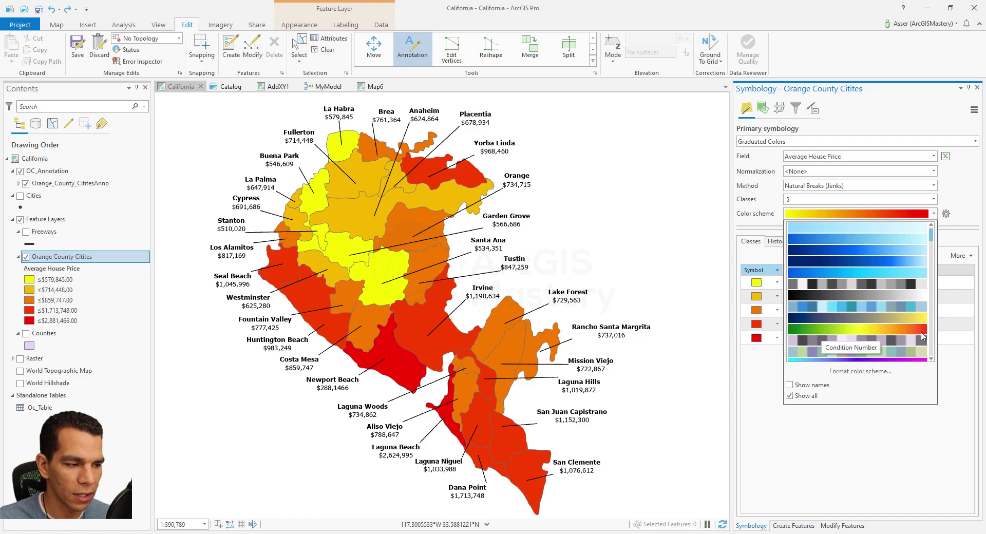
left_click(885, 331)
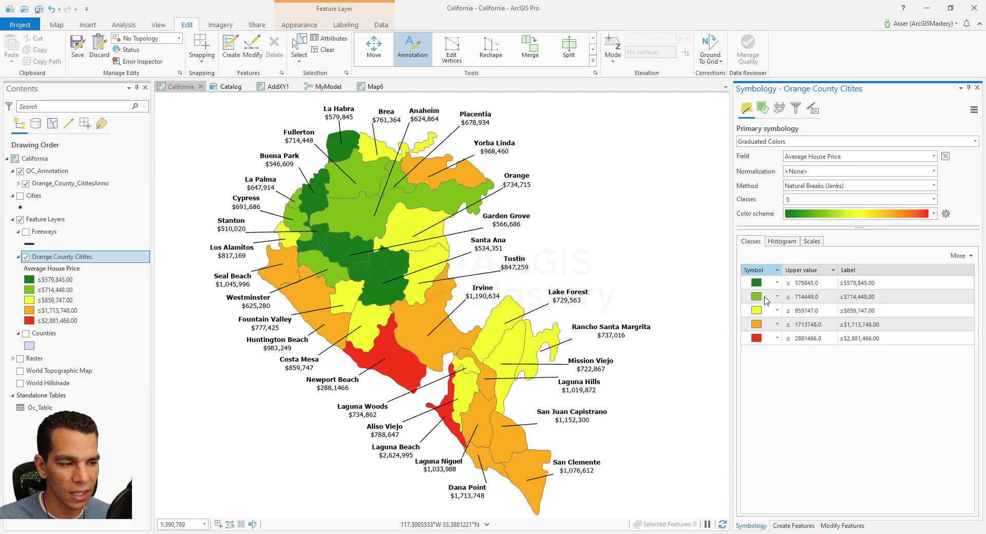
Step: Reorder the two lowest price classes so that their dark green and light green symbols are swapped
left_click(807, 286)
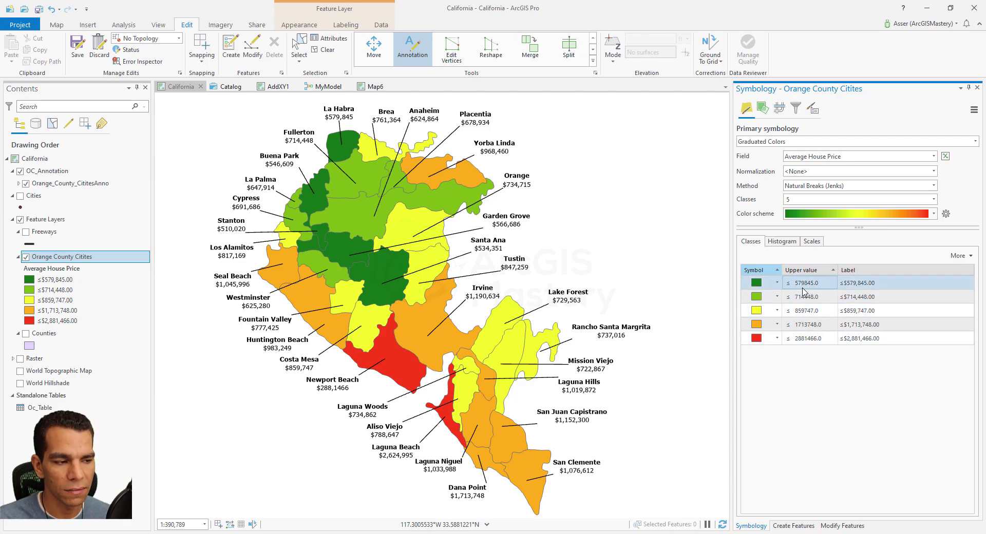
left_click_drag(791, 288, 793, 296)
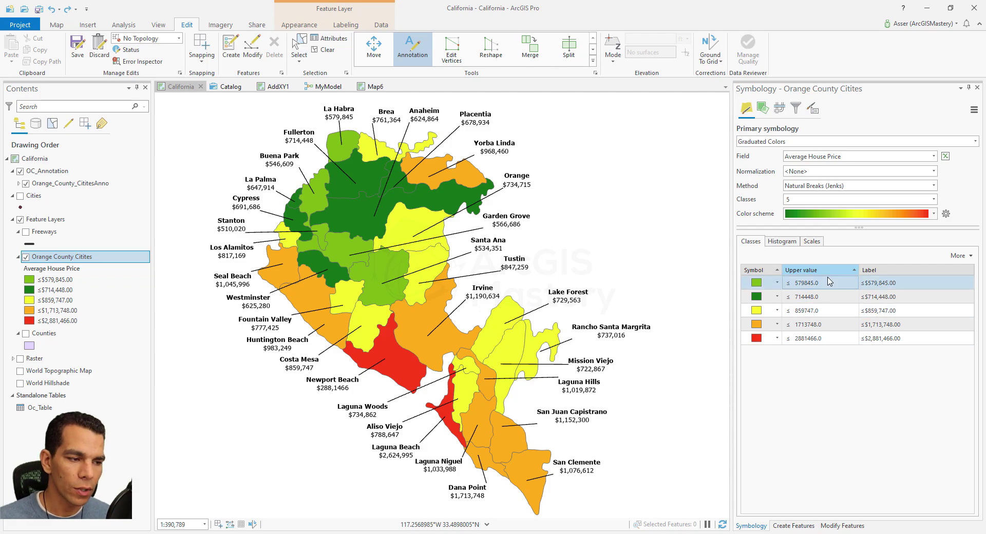
left_click(819, 326)
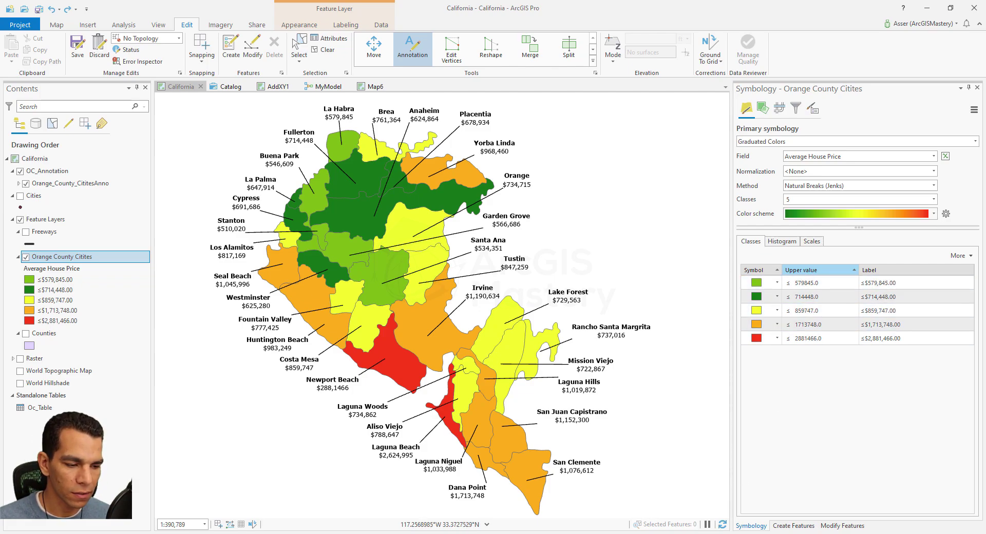
Step: Check the price ranges on the reference map in Photos and set the upper value of the lowest, light green class to 750000
key("alt+Tab")
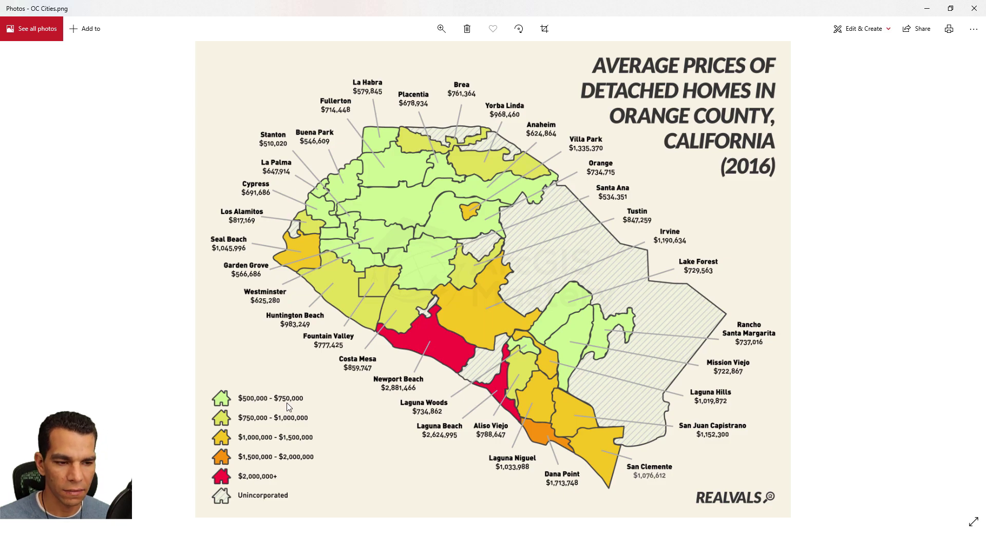
key("alt+Tab")
left_click(813, 283)
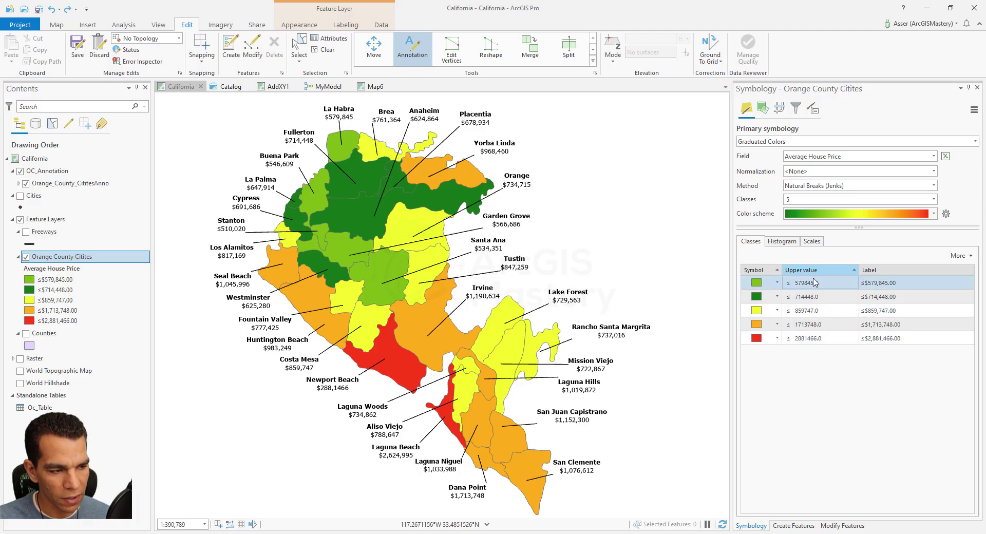
left_click(812, 284)
type("75")
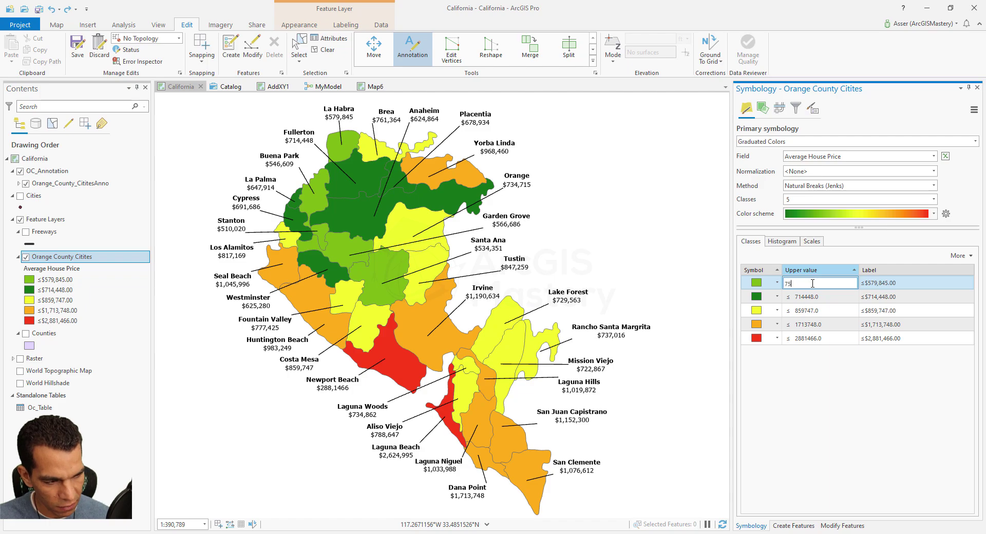
type("0000")
key("Return")
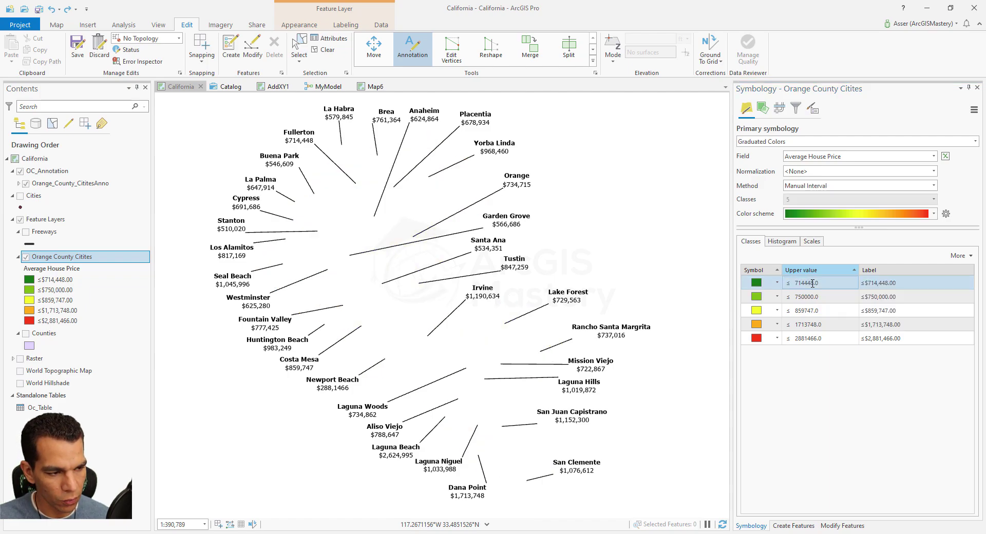
Step: Set the upper value of the second, light green class to 1000000
left_click(809, 296)
type("1")
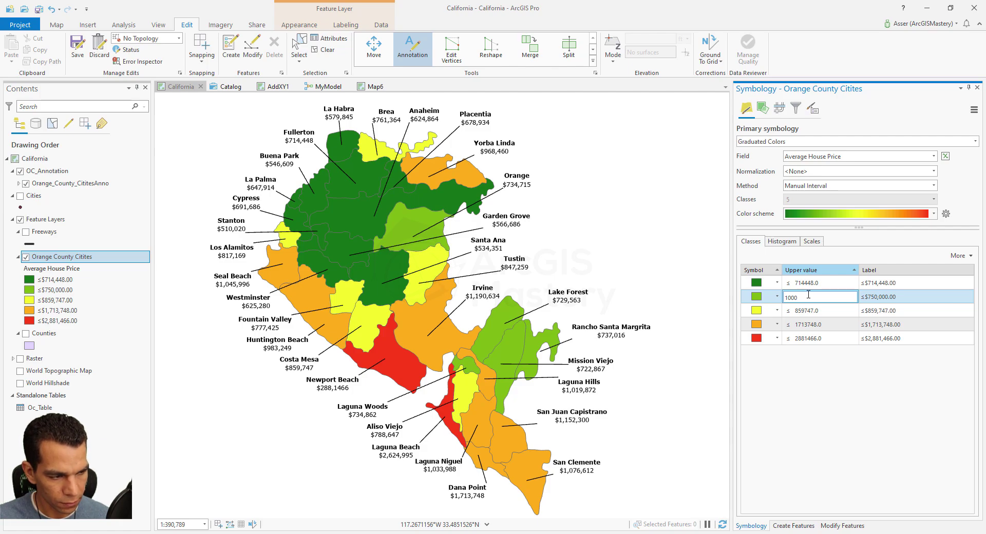
key("Return")
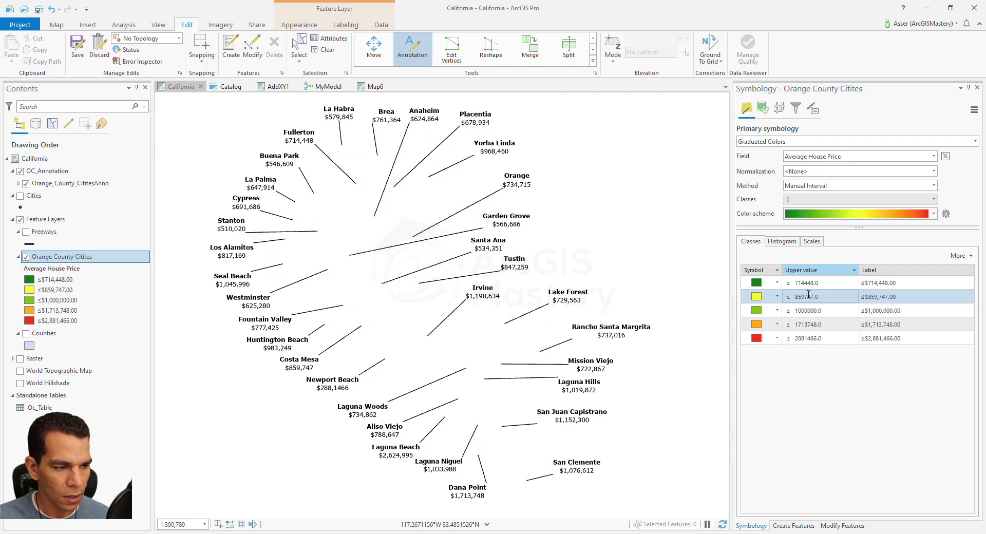
Step: Set the upper value of the light green class to 1500000 and that of the orange class to 2000000
left_click(811, 312)
type("1")
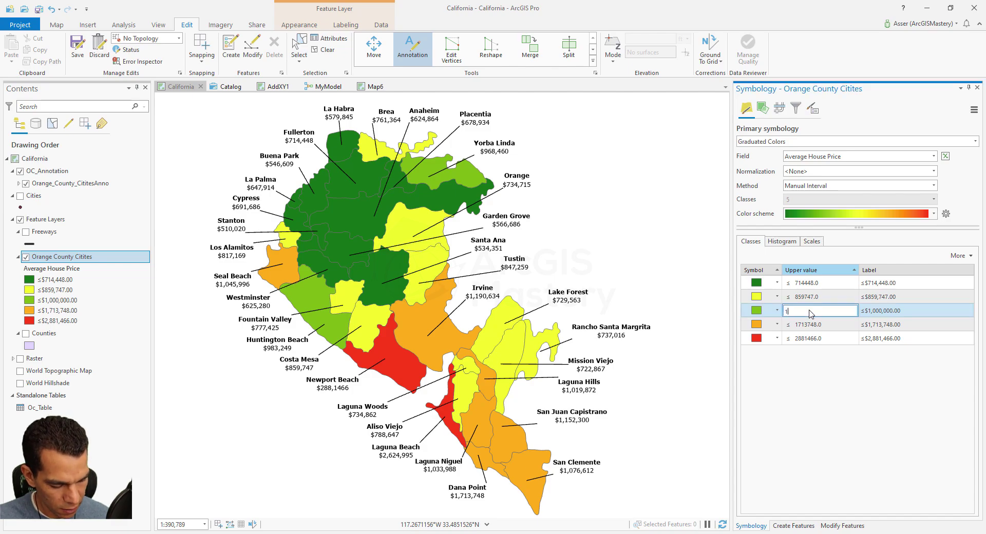
key("Return")
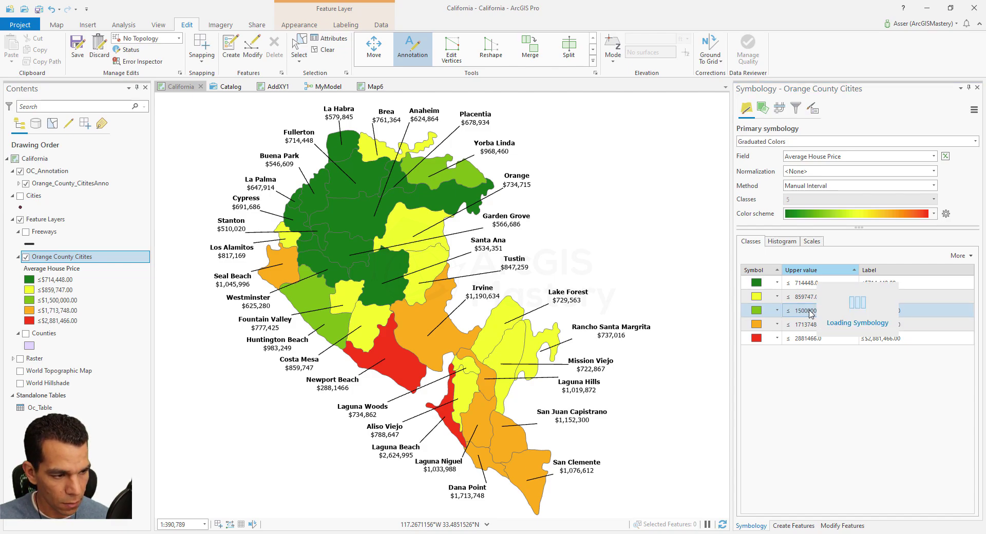
left_click(809, 325)
type("2")
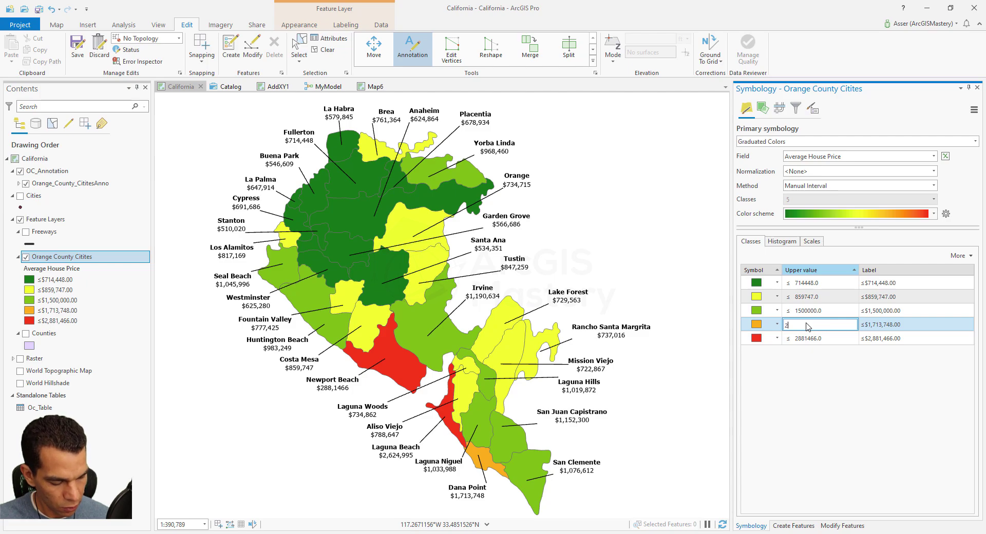
type("00000")
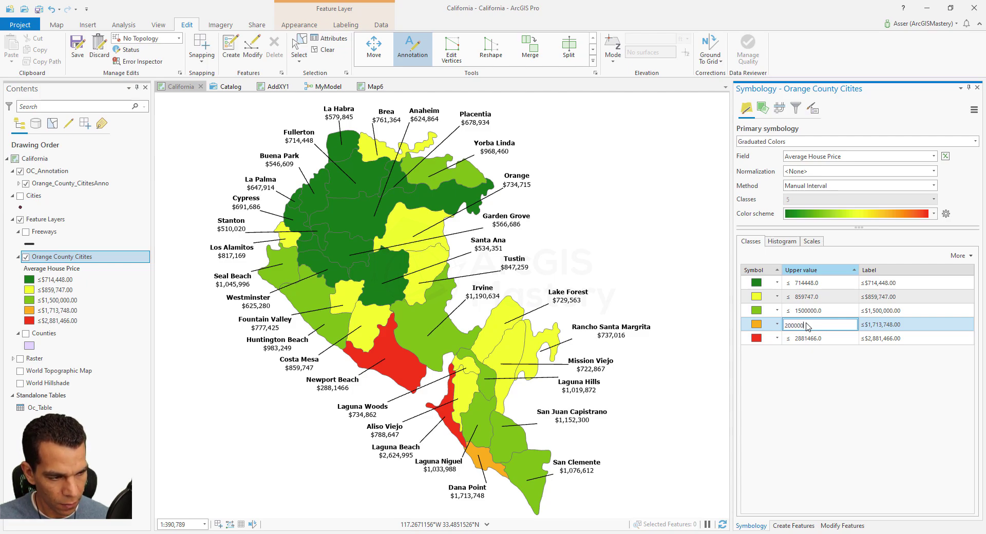
type("0")
key("Return")
Step: Set the upper value of the highest, red price class to 5000000
left_click(809, 339)
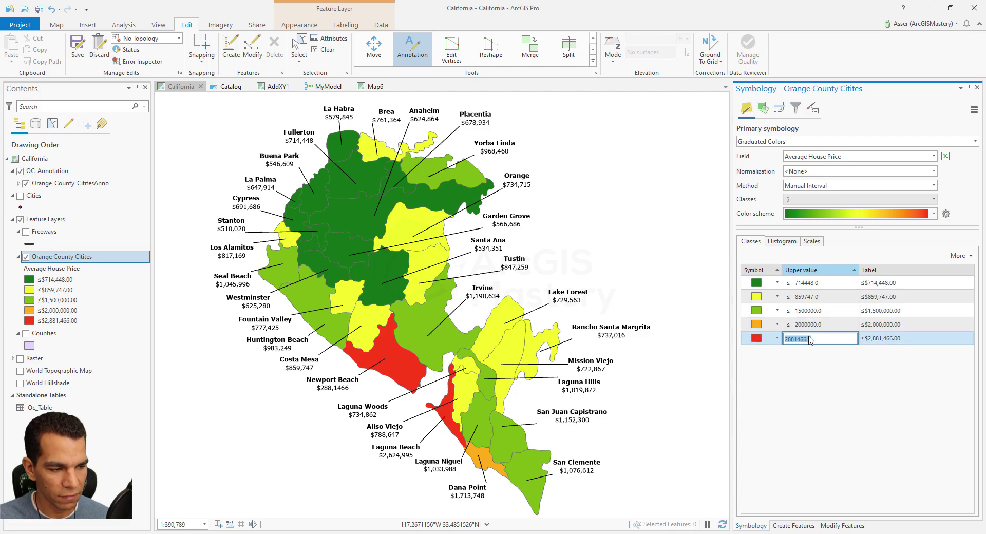
type("500000")
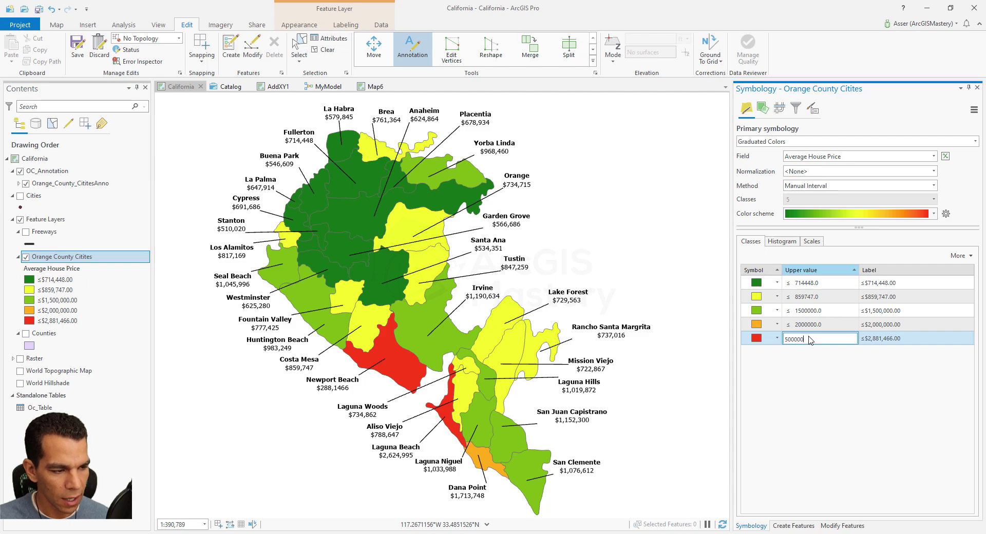
type("0")
key("Return")
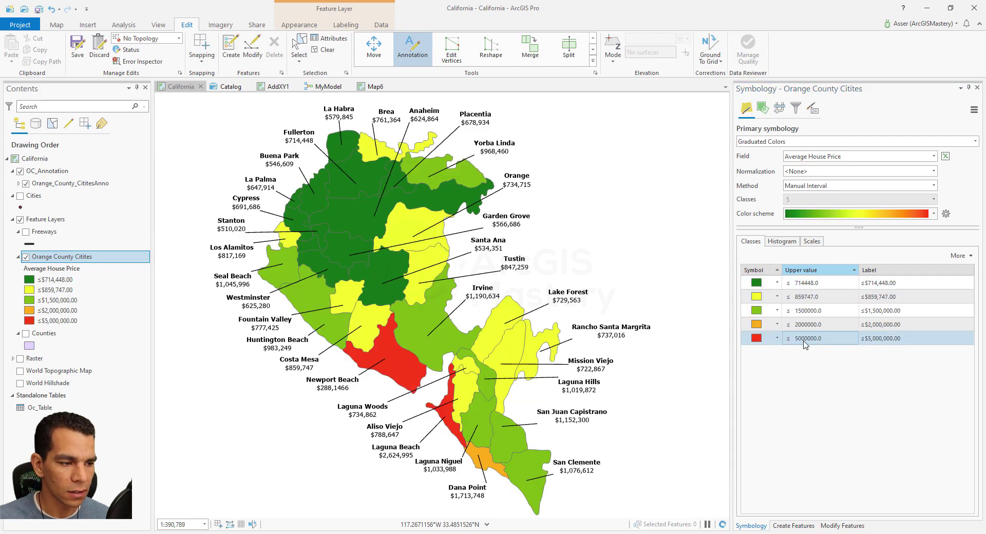
Step: Set the upper value of the dark green class to 750000 and that of the yellow class to 1000000
left_click(805, 326)
double_click(805, 284)
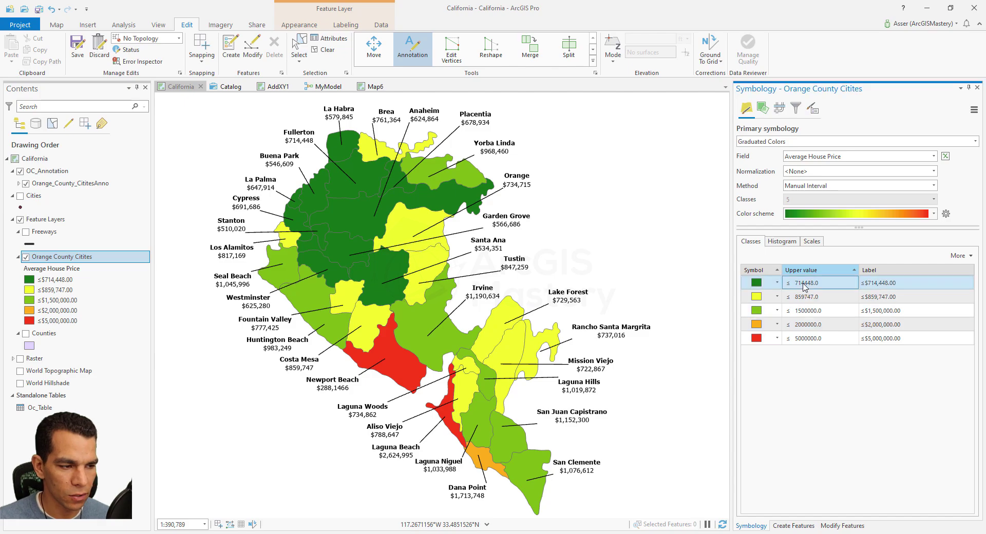
type("750000")
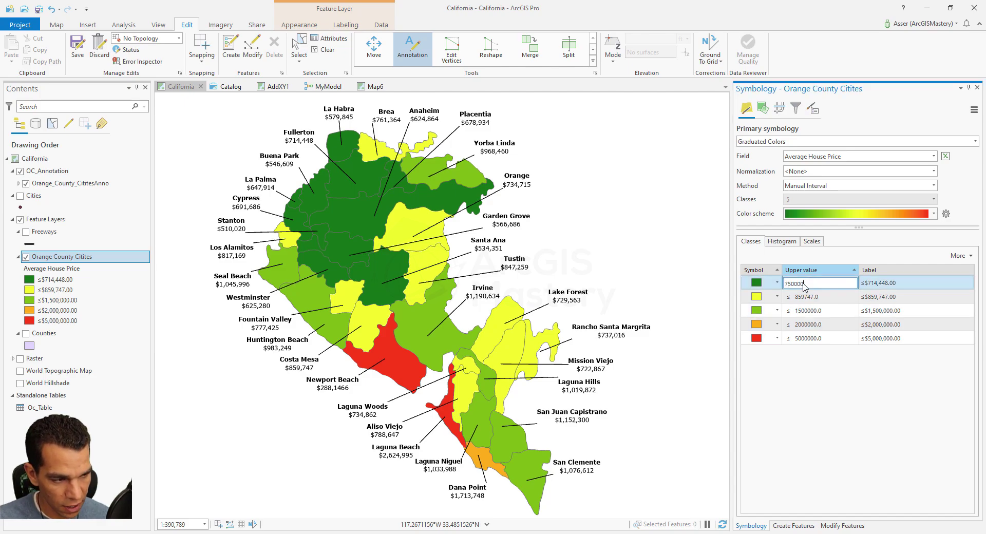
left_click(812, 297)
left_click(813, 298)
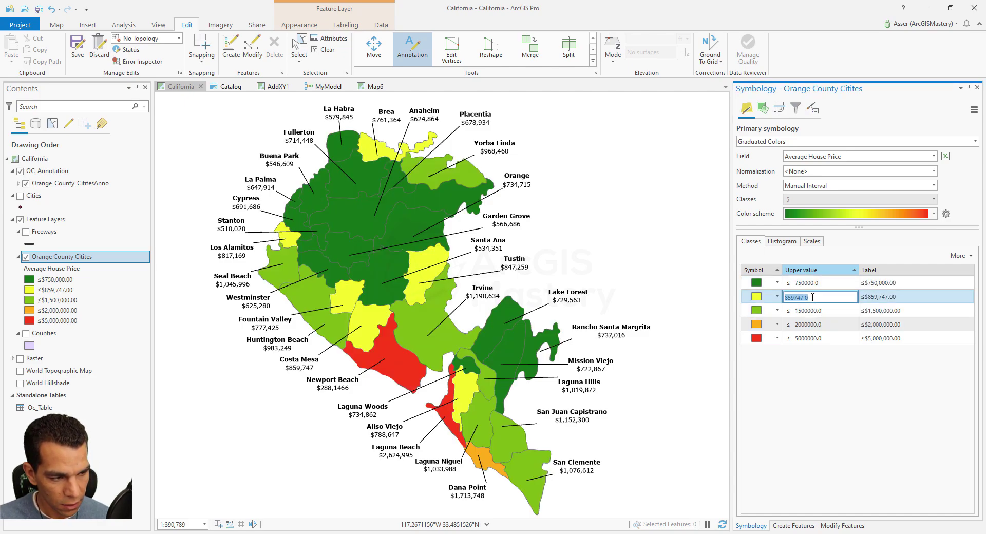
type("1000000")
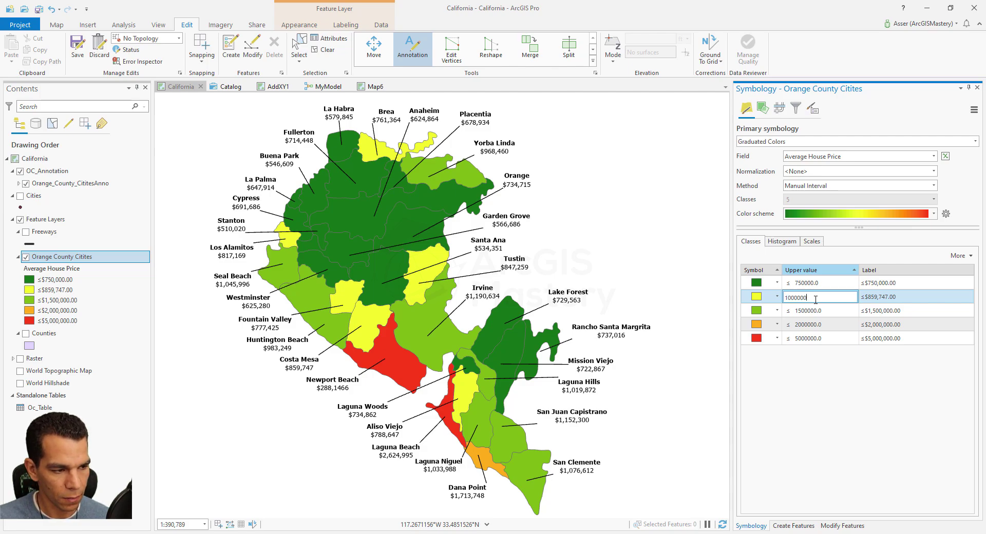
key("Return")
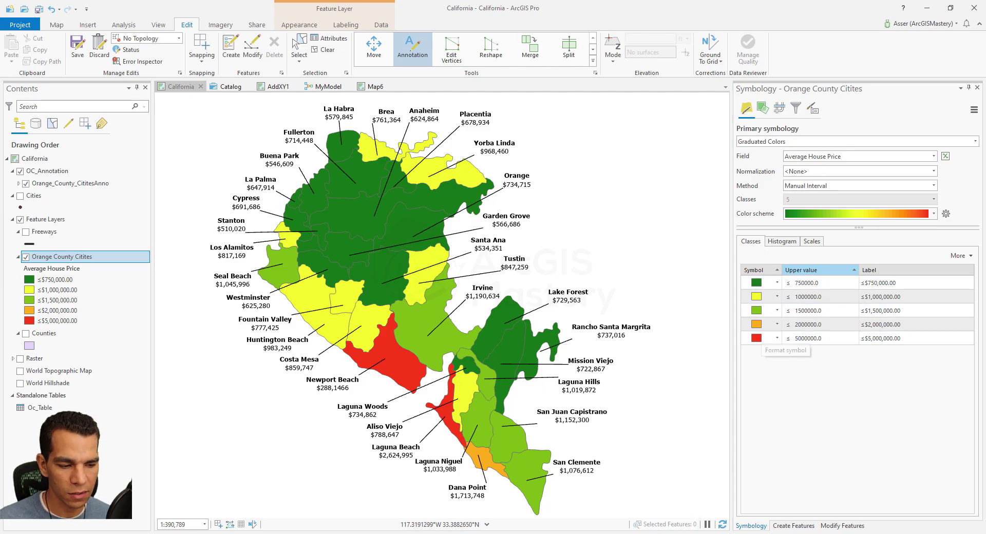
Step: Check the legend colors on the reference map in Photos and recolor the lowest price class pale green
key("alt+Tab")
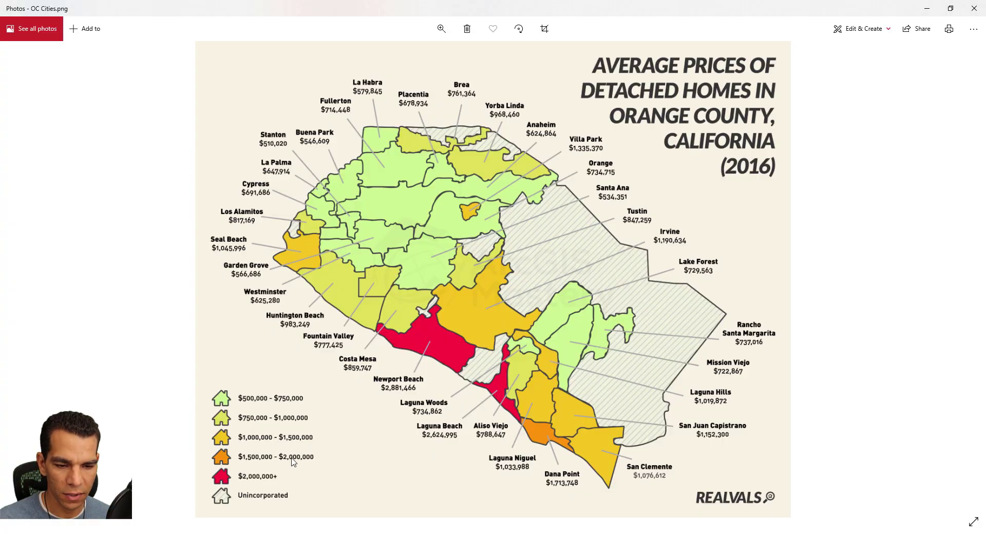
key("alt+Tab")
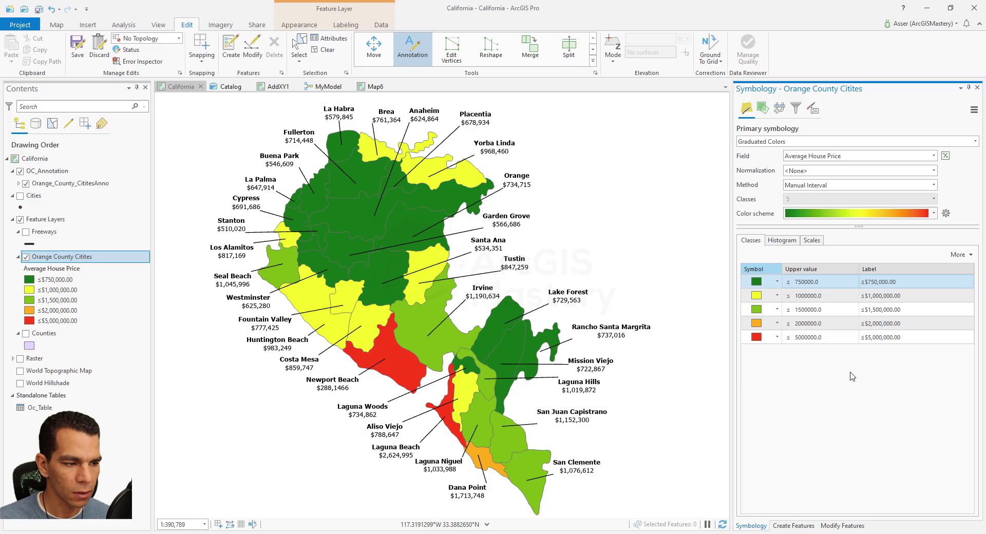
left_click(758, 284)
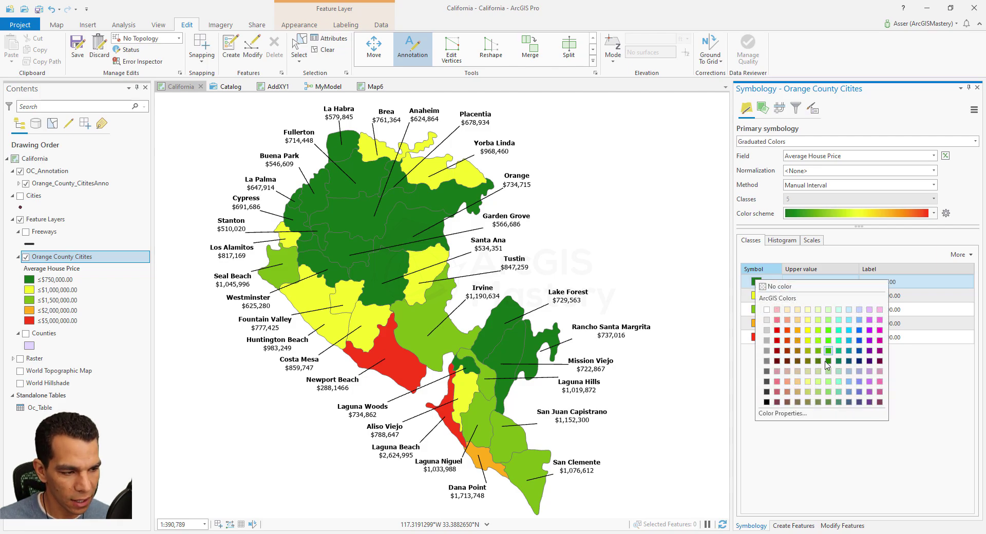
left_click(818, 320)
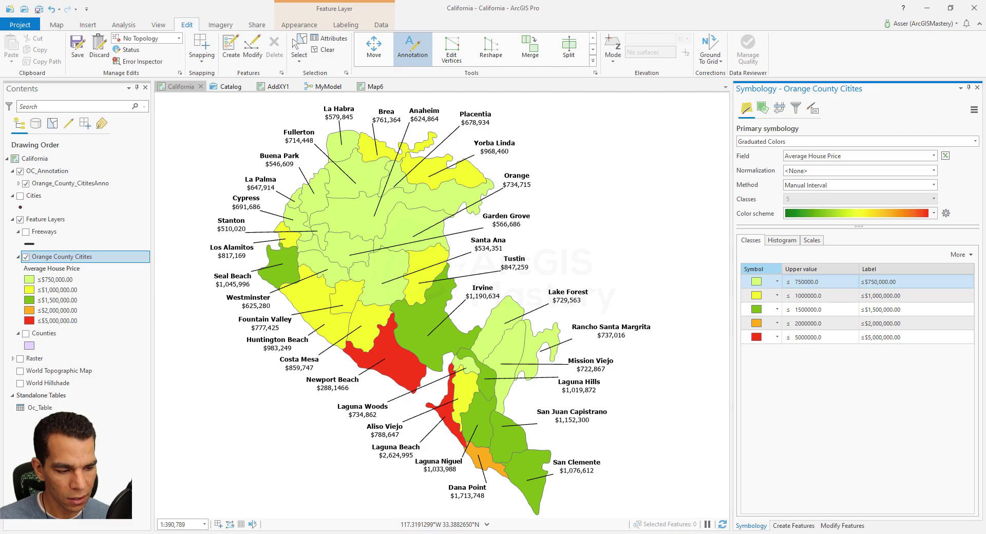
Step: Check the second class color on the reference map and recolor the 1000000 class pale yellow
key("alt+Tab")
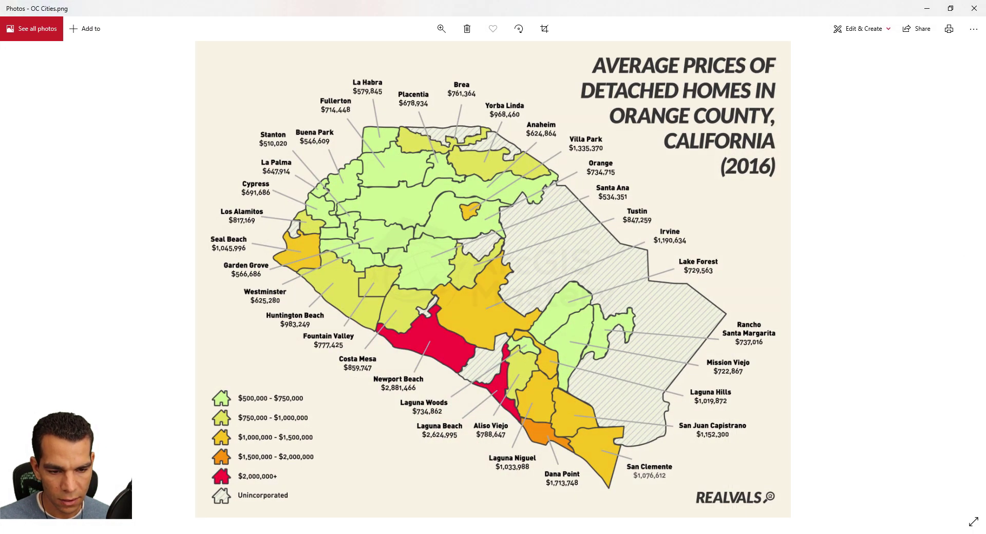
key("alt+Tab")
left_click(779, 297)
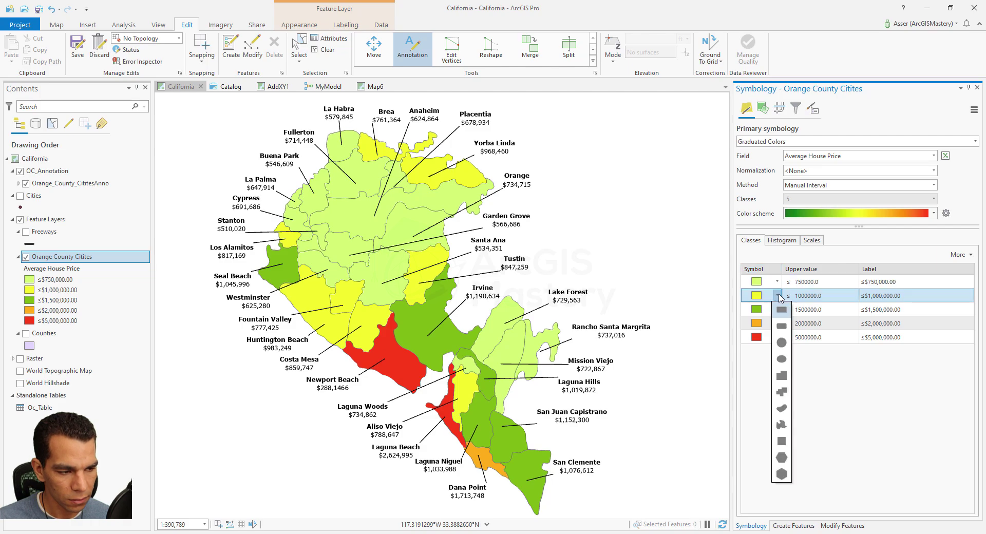
left_click(759, 297)
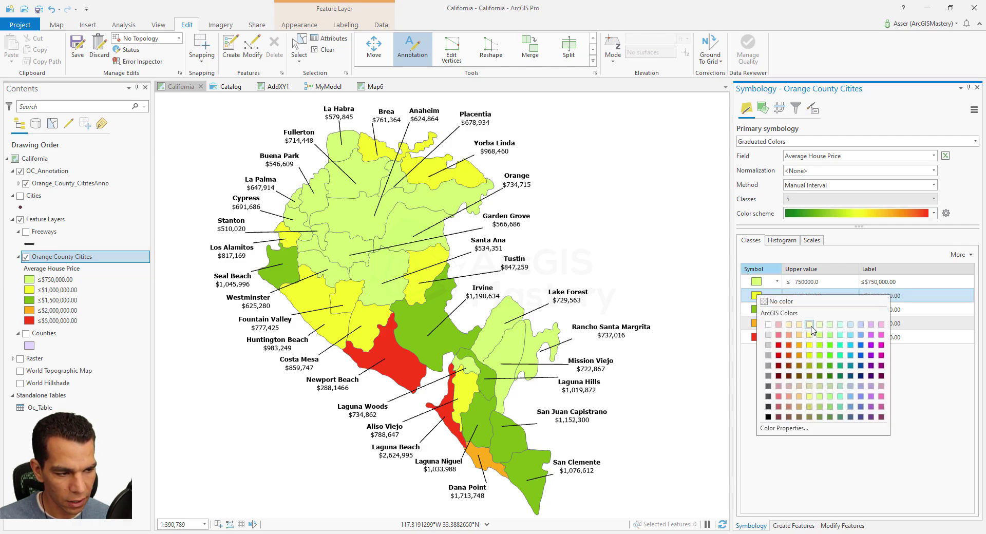
left_click(811, 326)
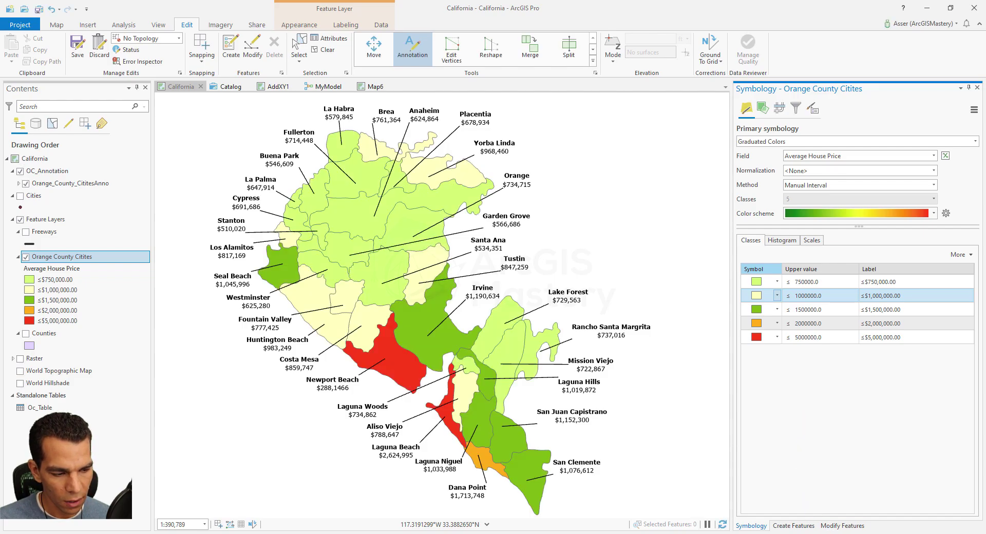
Step: Check the third class color on the reference map and recolor the 1500000 class light orange
key("alt+Tab")
key("alt+Tab")
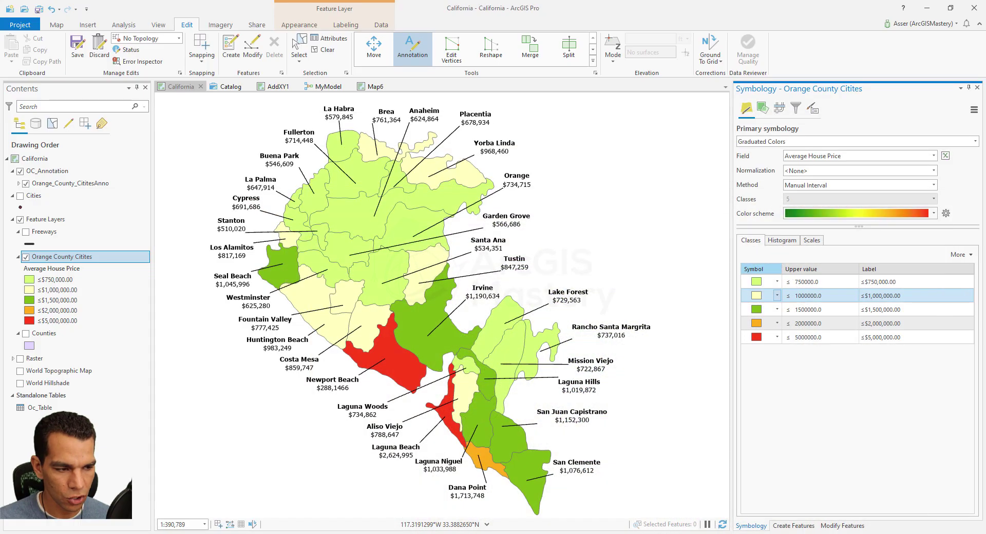
left_click(778, 310)
left_click(759, 312)
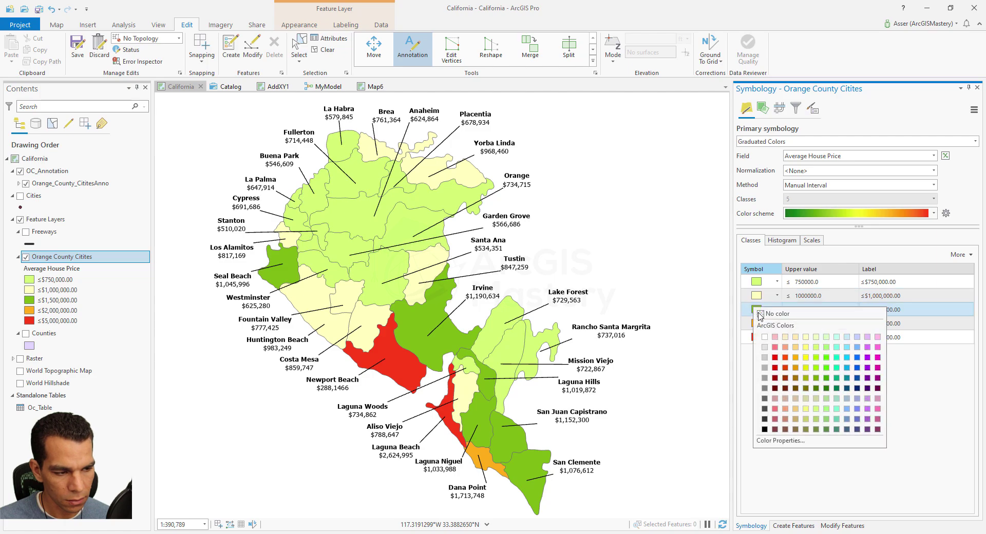
left_click(796, 348)
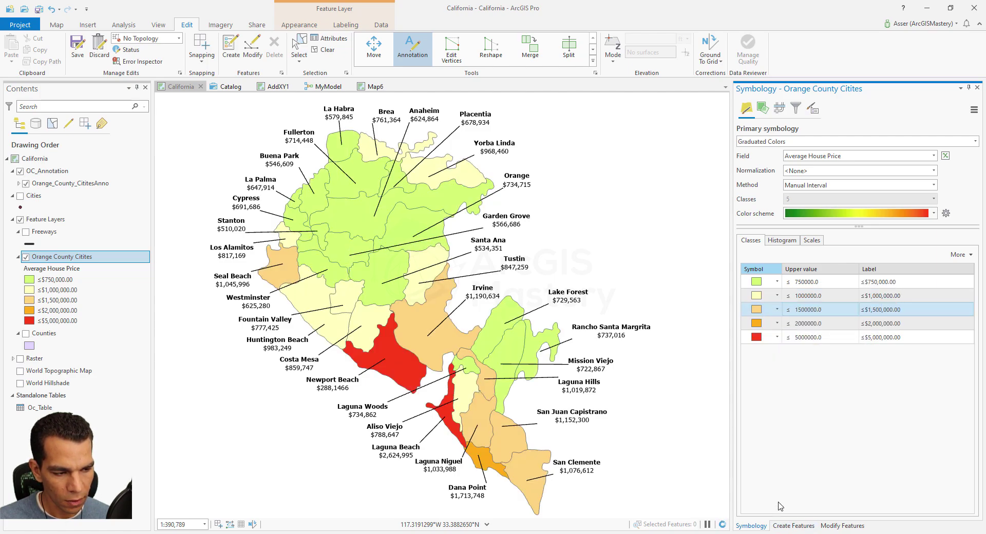
Step: Compare the class colors and price ranges with the legend of the reference map in Photos
left_click(771, 340, "ctrl")
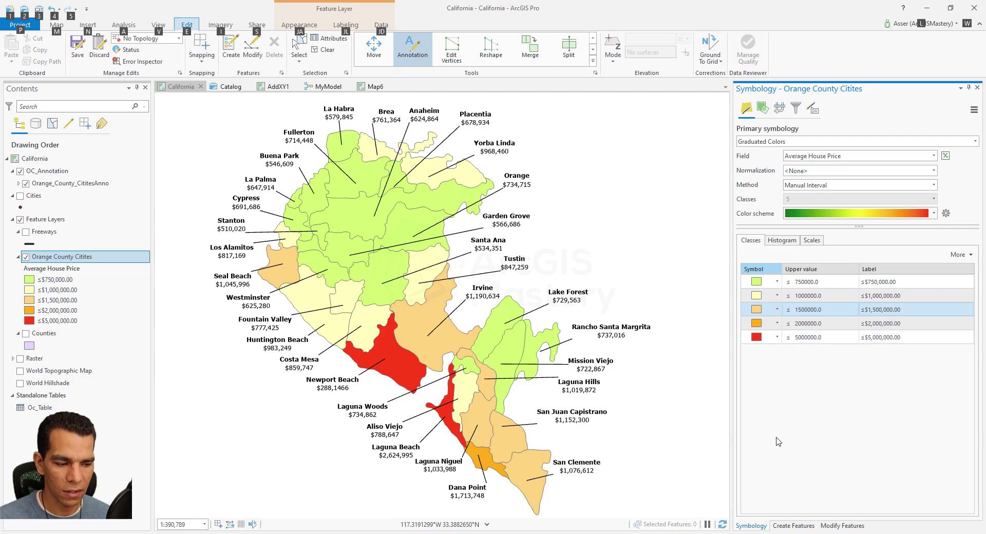
key("alt+Tab")
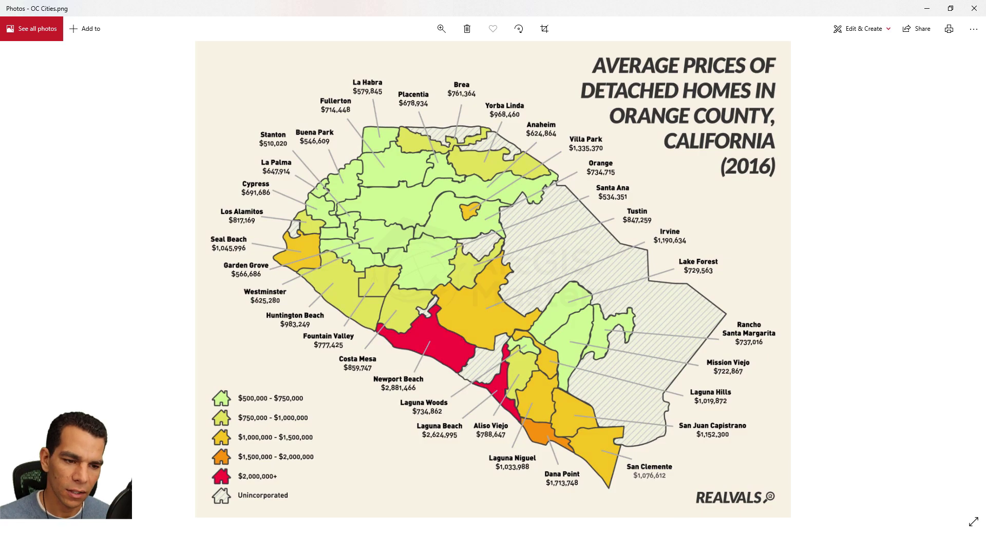
key("alt+Tab")
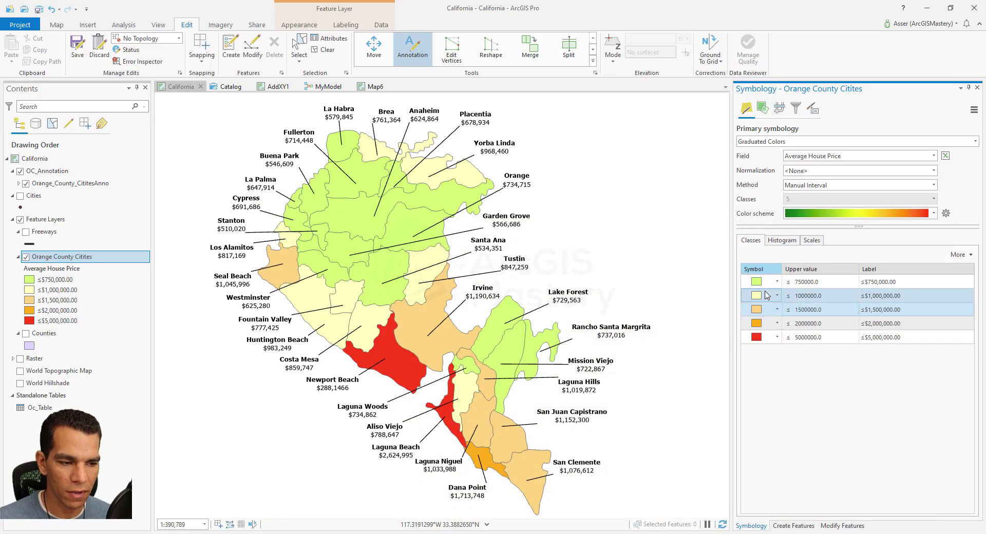
key("alt+Tab")
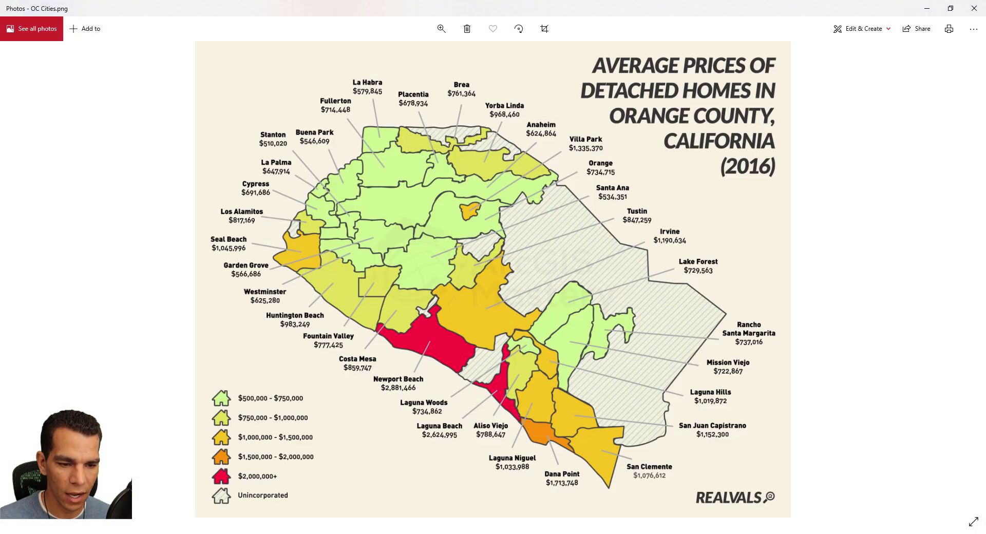
key("alt+Tab")
left_click(806, 299, "ctrl")
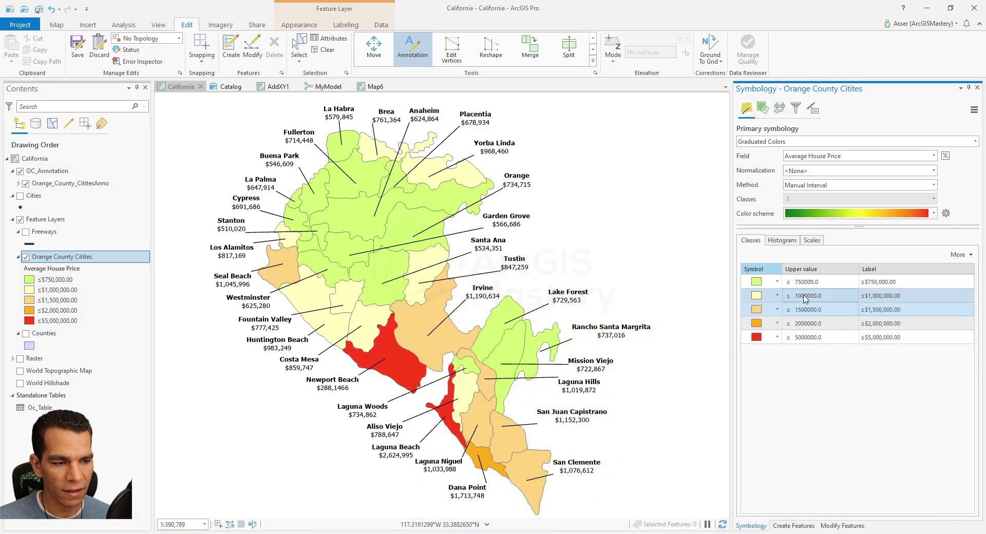
left_click(889, 296)
left_click(891, 283, "ctrl")
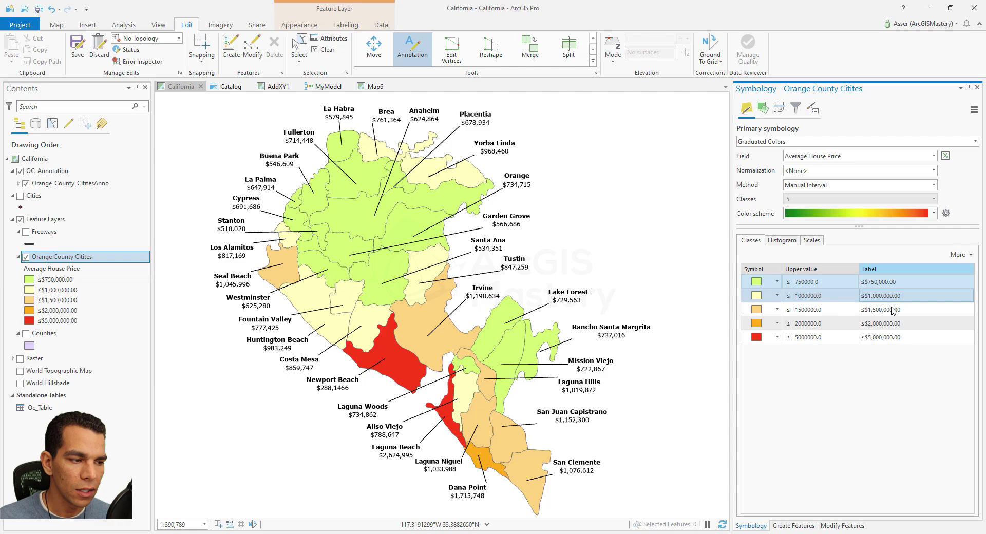
left_click(881, 295, "ctrl")
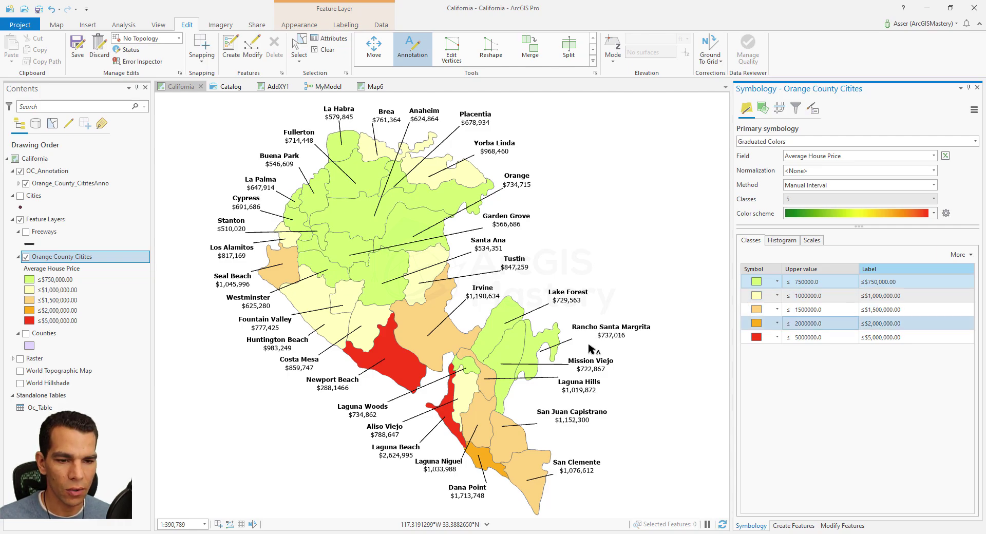
Step: Try relabeling the lowest price class with the test text sdfsdf, and shorten it to sdfsd in the layer's legend
left_click(48, 284)
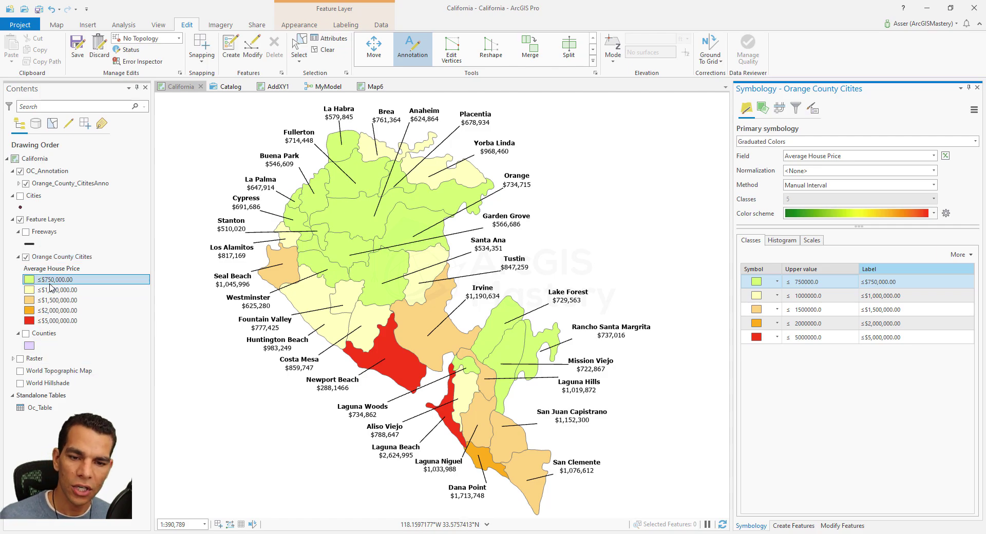
left_click(894, 285)
type("$")
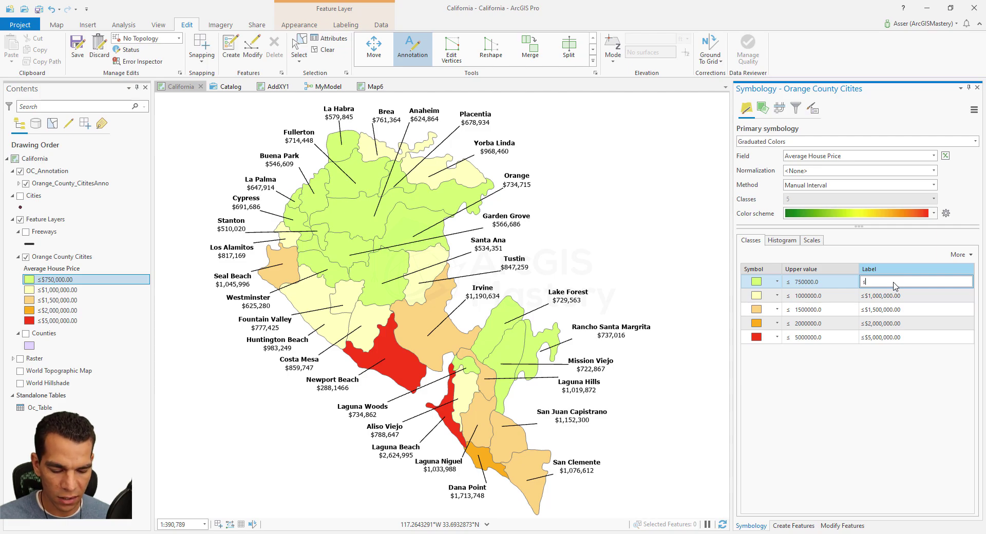
key("Return")
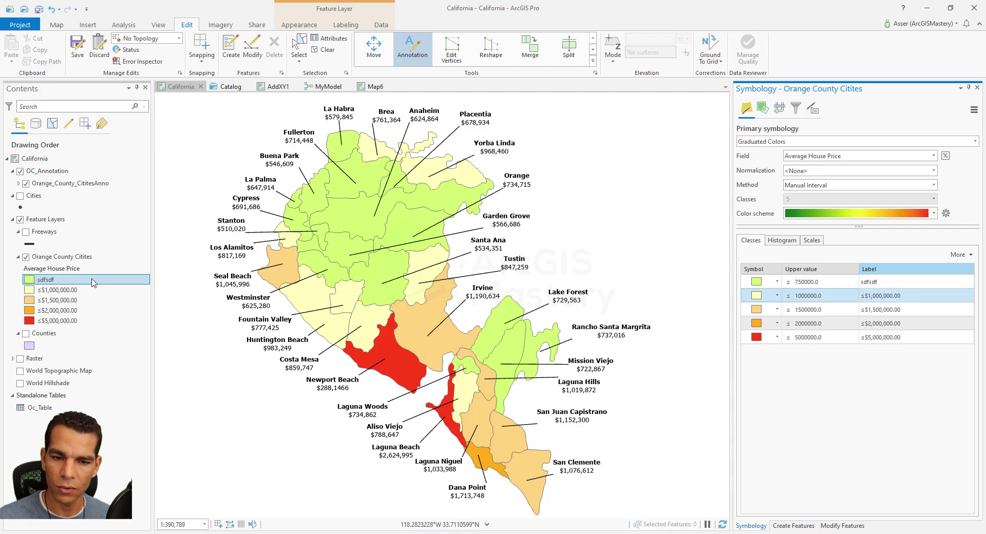
left_click(51, 282)
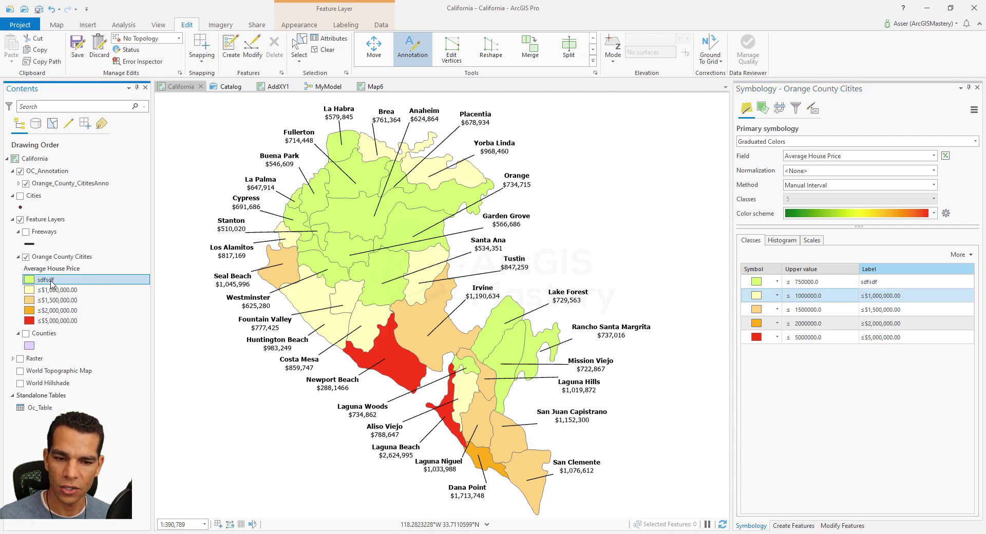
key("BackSpace")
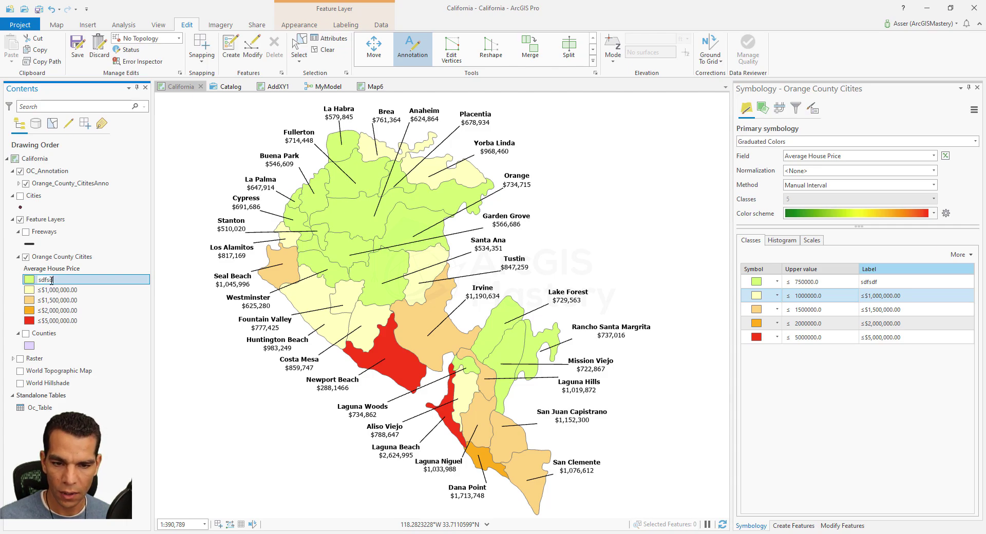
key("Return")
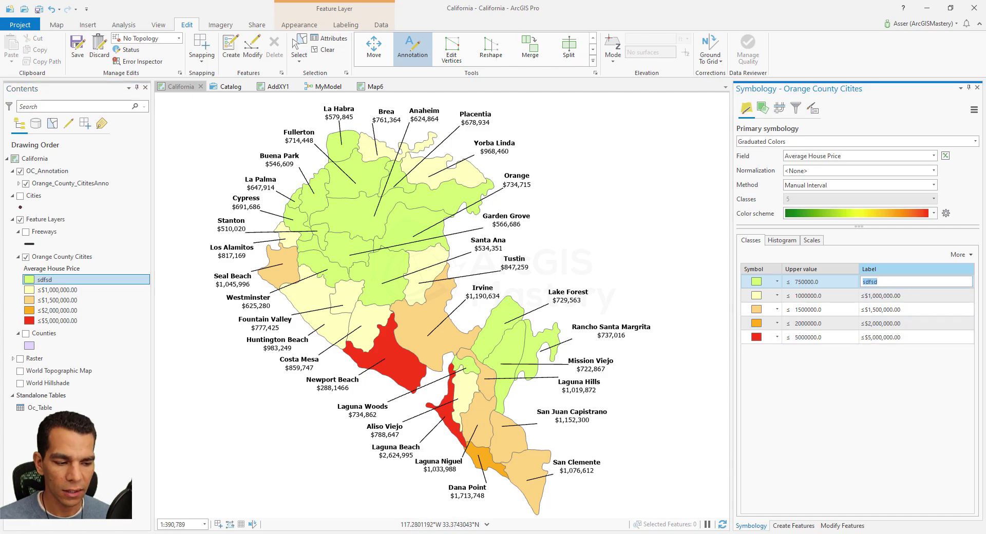
Step: Check the reference map's lowest price range and label the lowest class "$500,000 - $750,000"
key("alt+Tab")
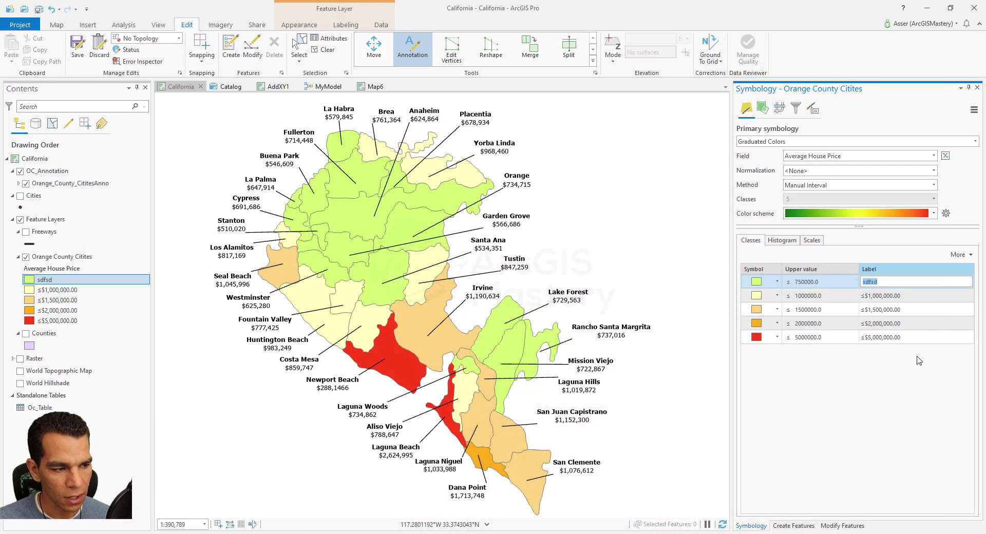
double_click(882, 281)
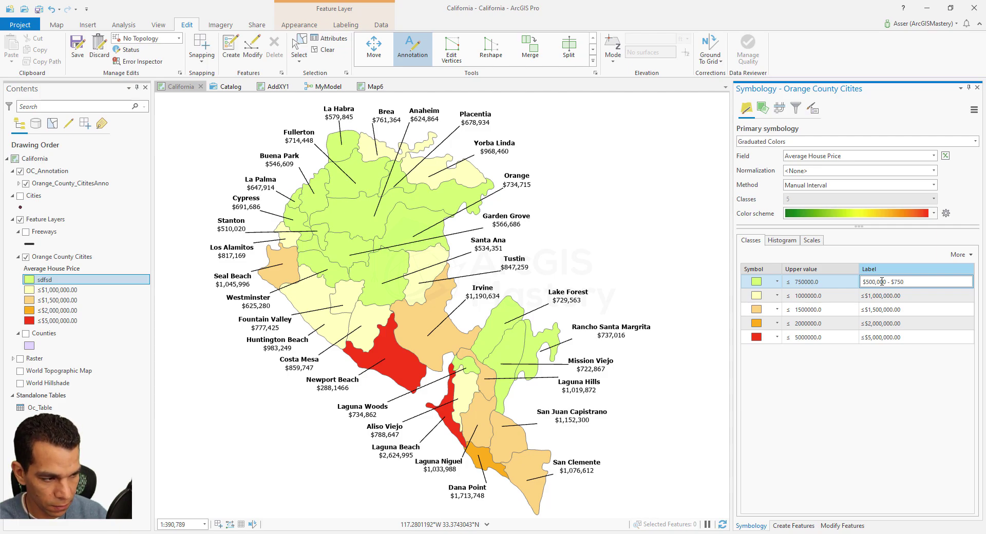
type("00")
left_click(882, 296)
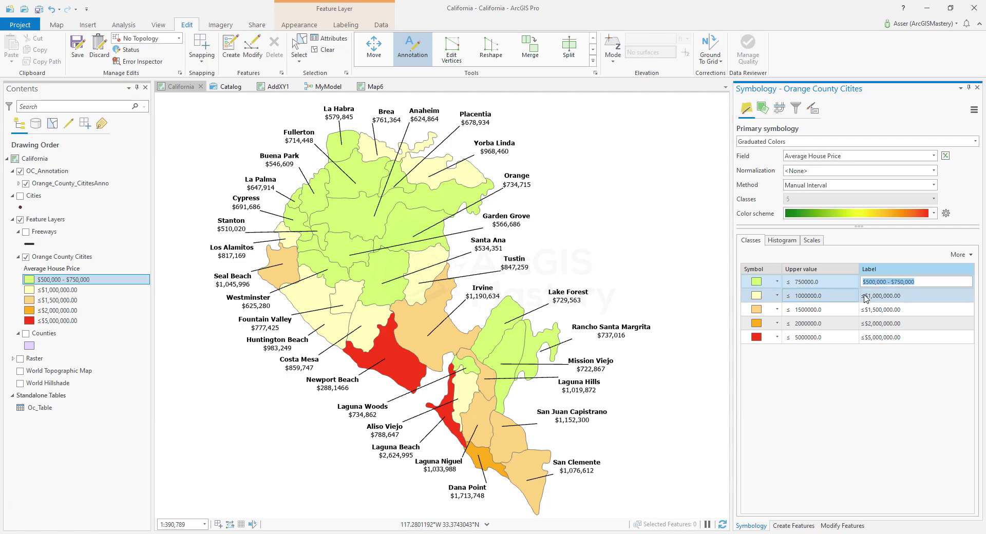
Step: Label the four higher price classes "$750,000 - 1,000,000", "$1,000,000 - $1,500,000", "$1,500,000 - $2,000,000" and "> $2,000,000"
type("$750,000 - 1,000,000")
left_click(882, 310)
type("$1,000,000 - $1,500,000")
left_click(882, 323)
type("$1,500,000 - $2,000,000")
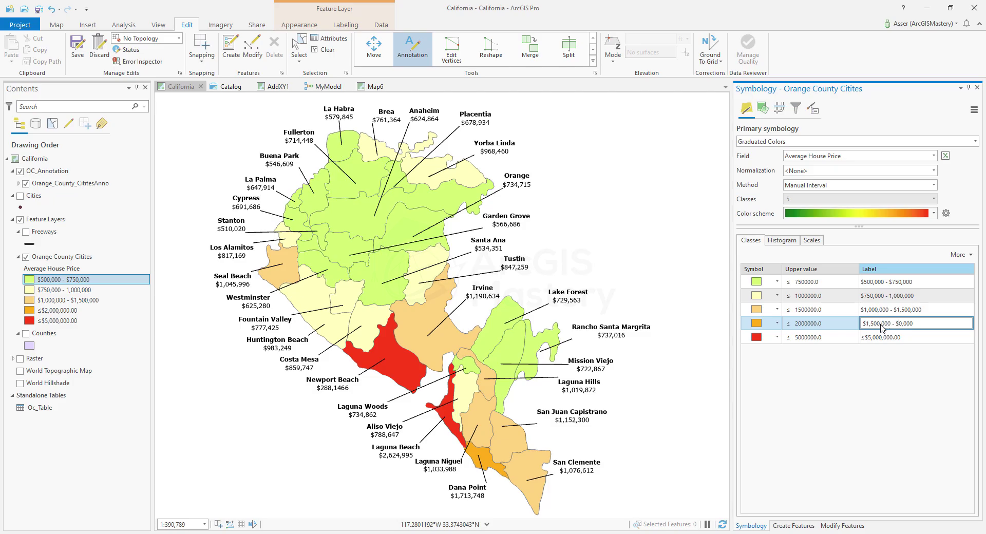
left_click(882, 337)
type("> $2,000,000")
key("Return")
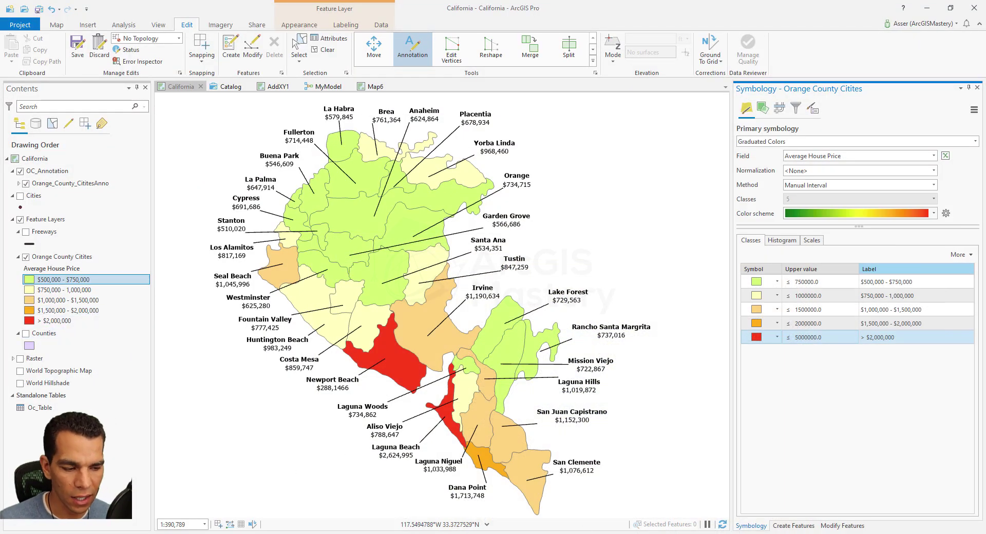
Step: Check the highest price range on the reference map and relabel the top class "$2,000,000+"
key("alt+Tab")
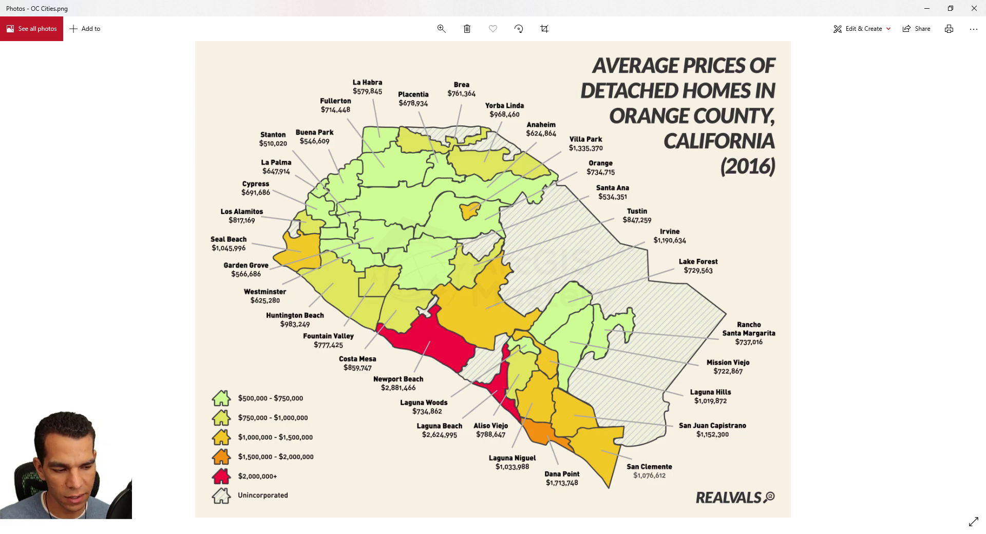
key("alt+Tab")
left_click(872, 338)
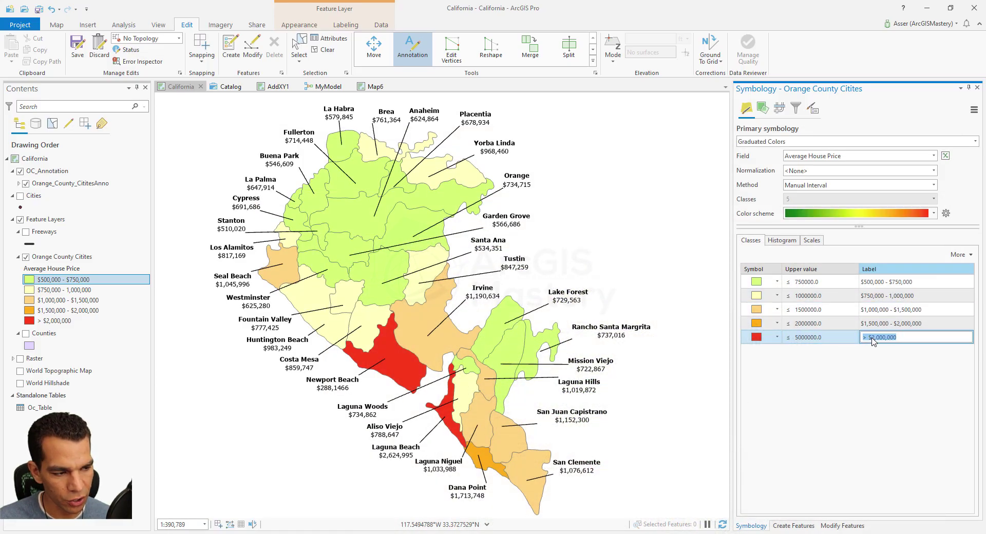
left_click(868, 338)
key("BackSpace")
key("BackSpace")
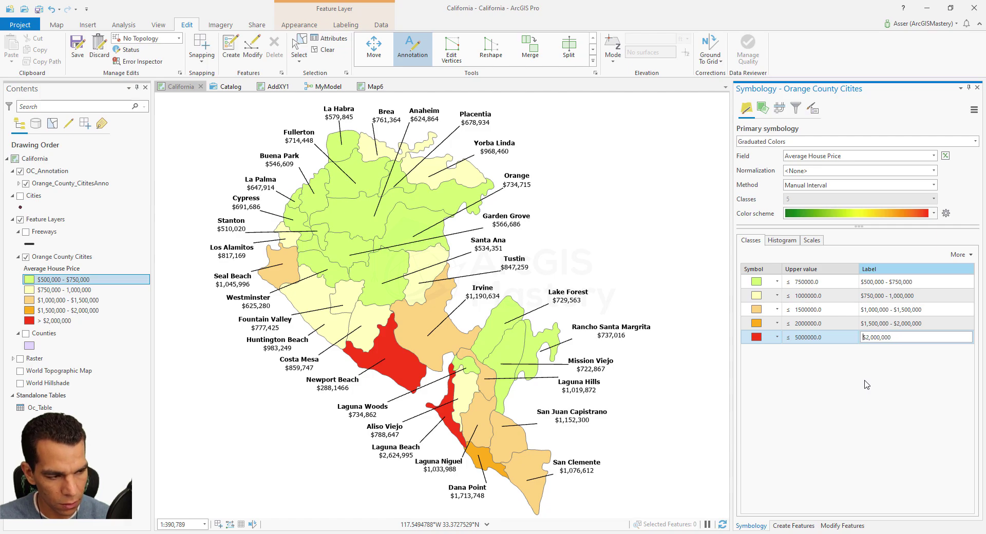
key("Return")
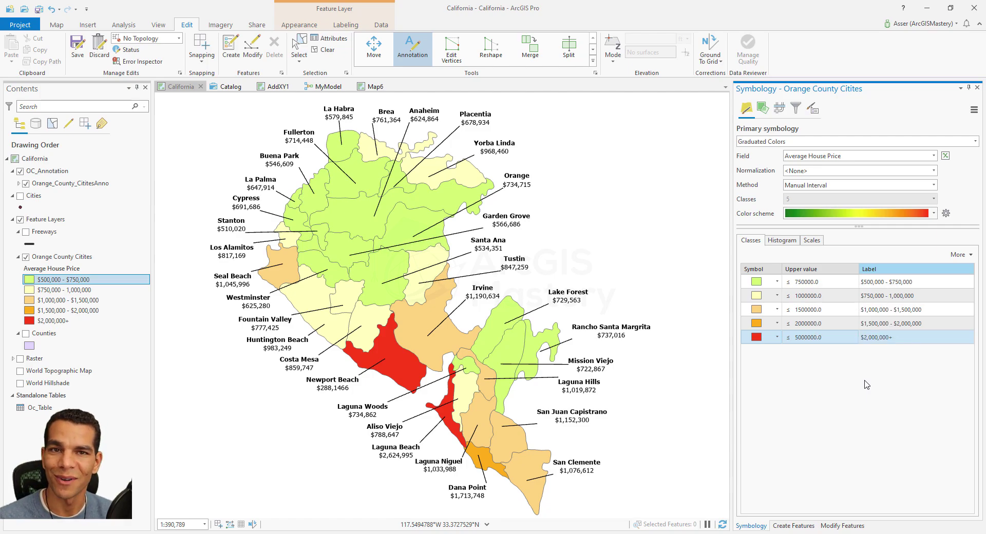
Step: Save the edits and create a new ISO A4 landscape layout
left_click(77, 50)
left_click(492, 282)
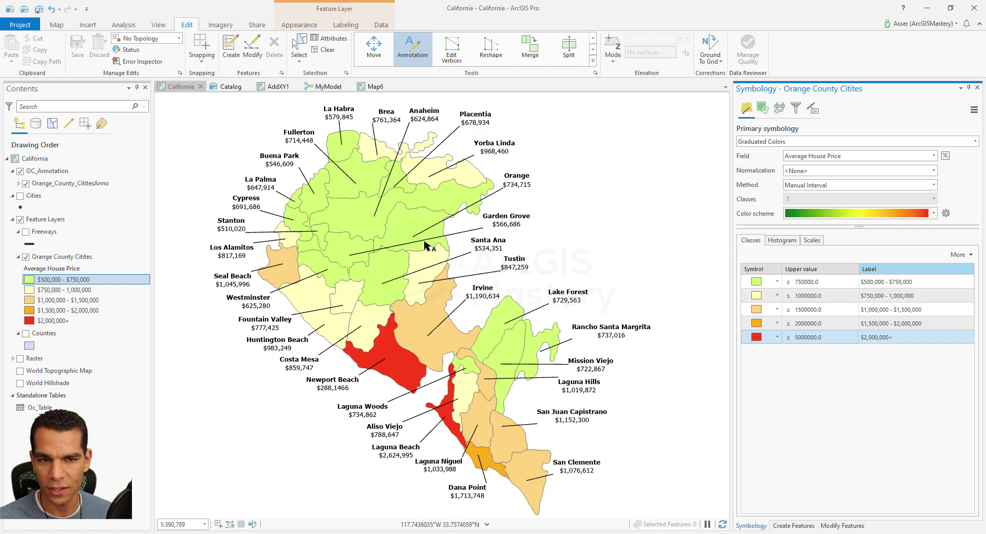
left_click(88, 25)
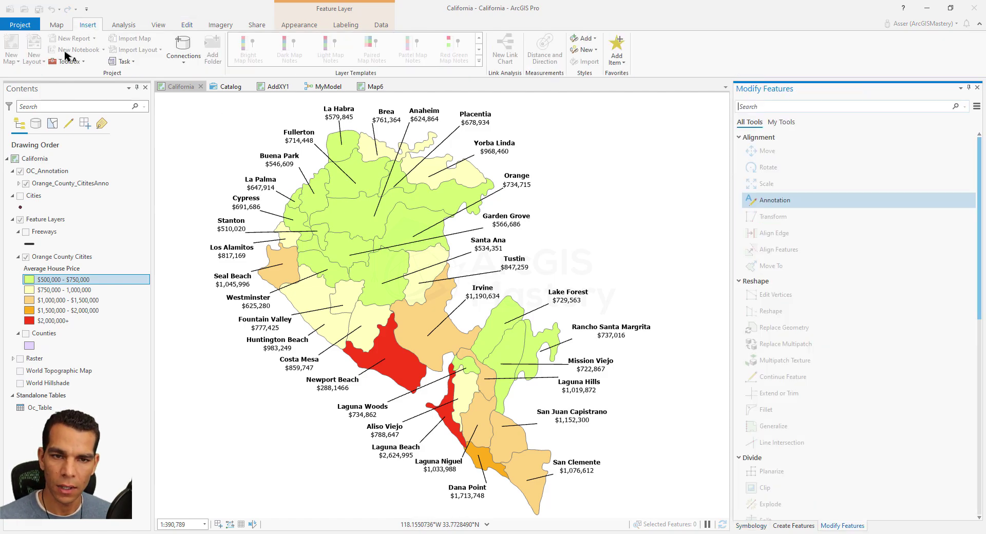
left_click(34, 57)
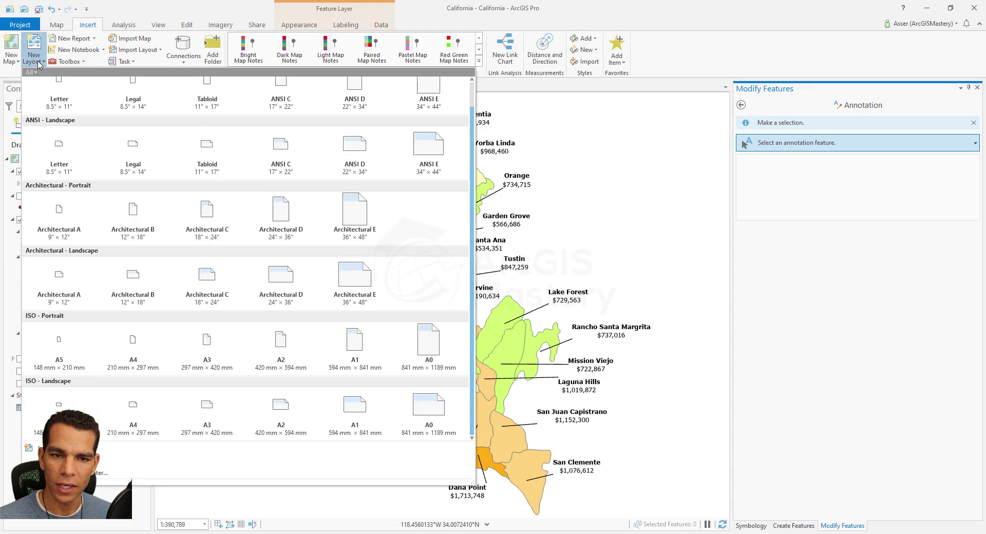
left_click(118, 438)
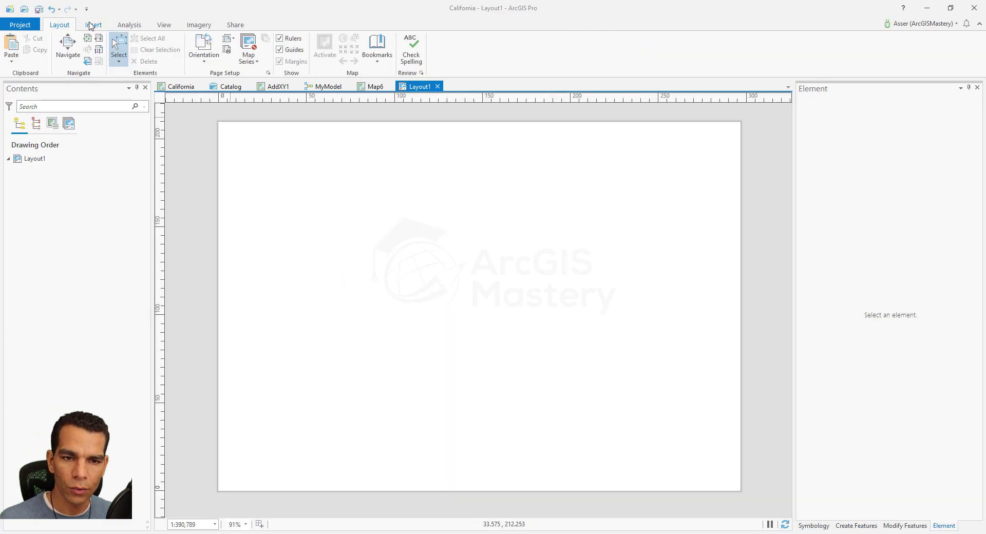
Step: Insert a map frame of the California map at its 1:390,789 extent, covering the whole layout page
left_click(93, 25)
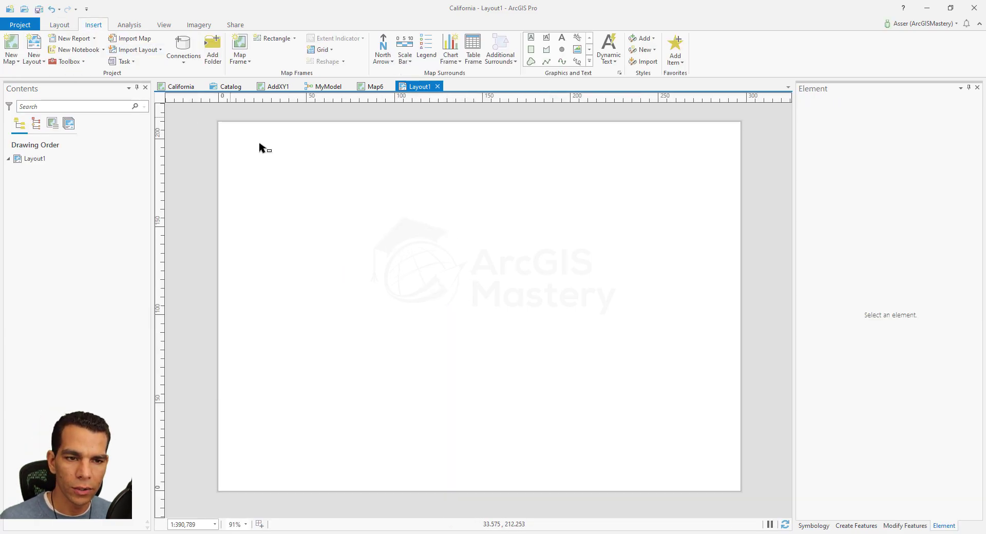
left_click(248, 63)
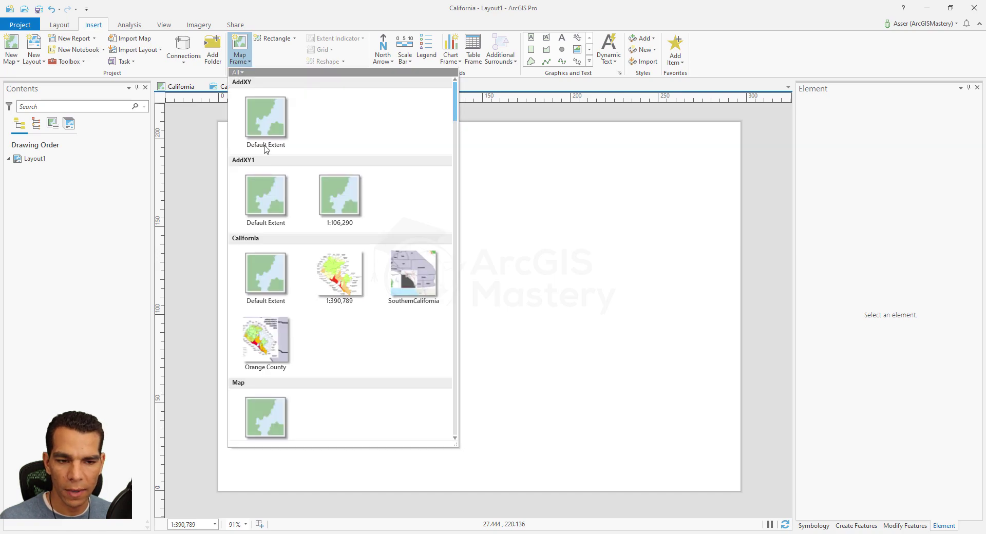
left_click(338, 291)
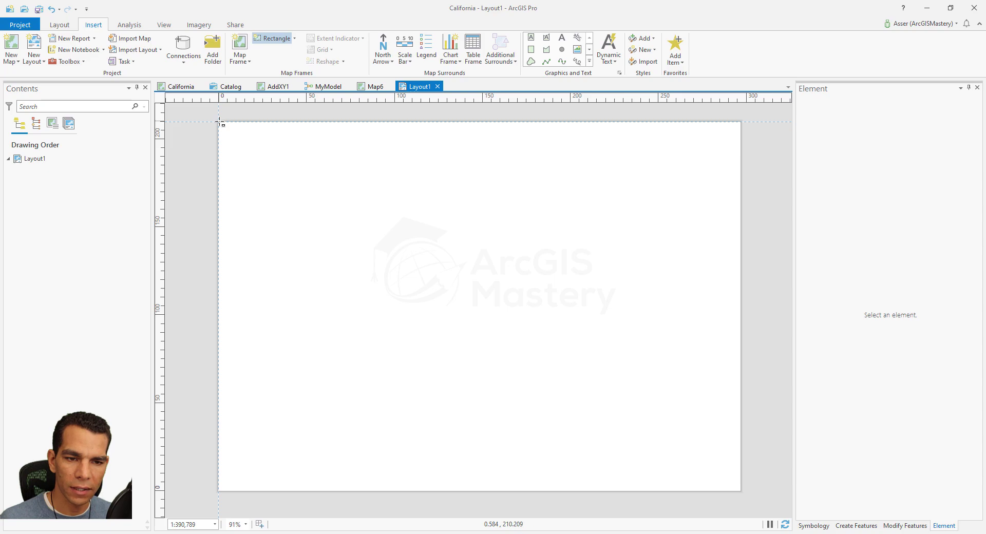
left_click_drag(220, 122, 741, 493)
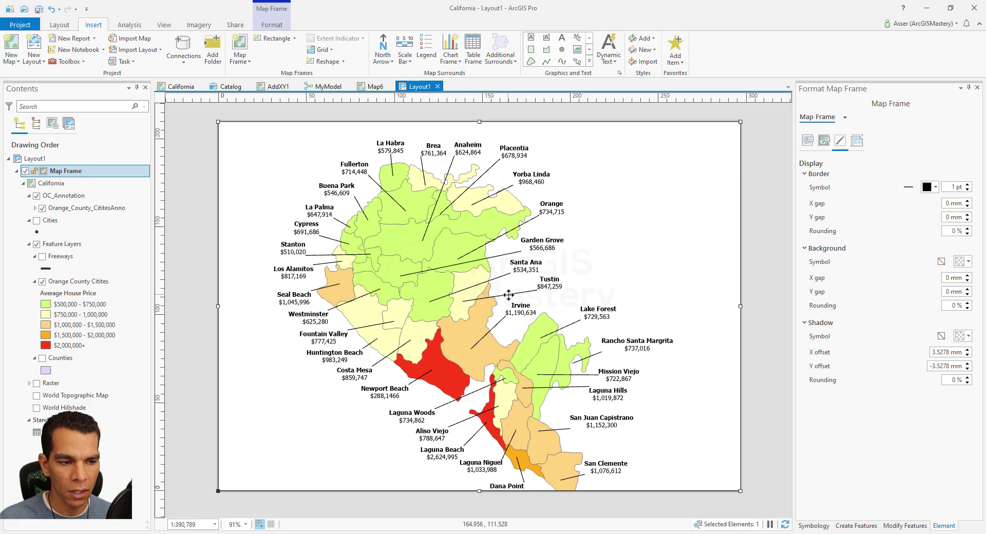
Step: Bring up the map frame's display properties and fill its background with Sahara Sand
right_click(665, 195)
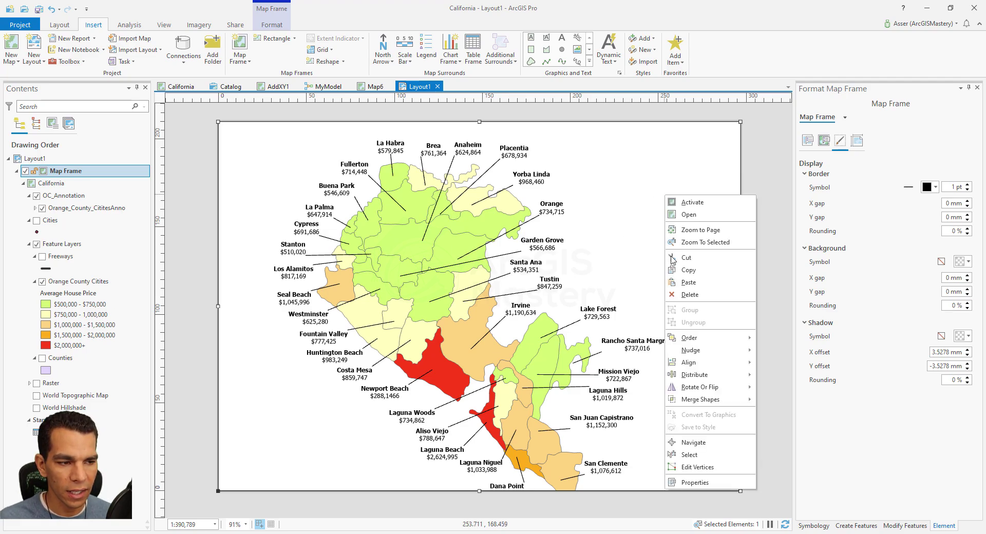
left_click(698, 486)
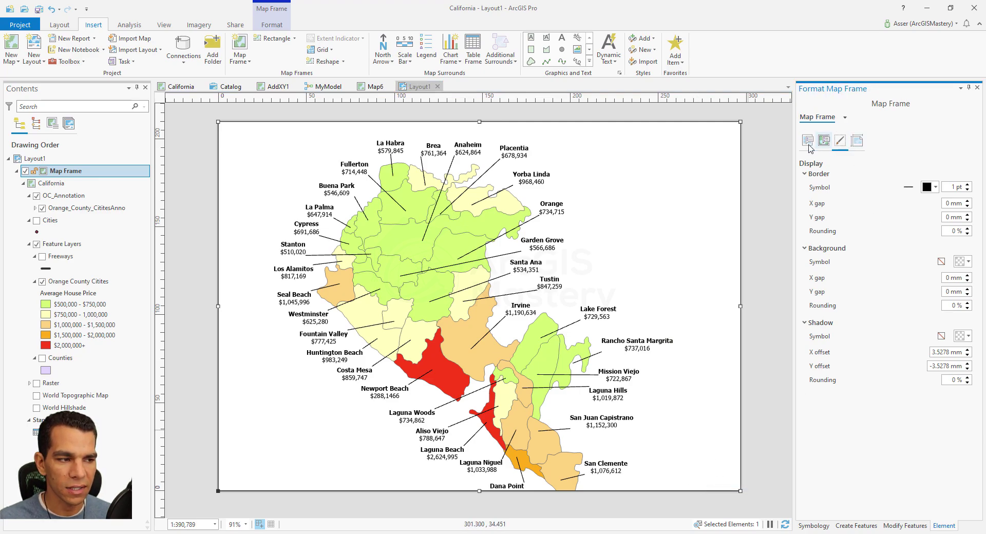
left_click(823, 143)
left_click(824, 144)
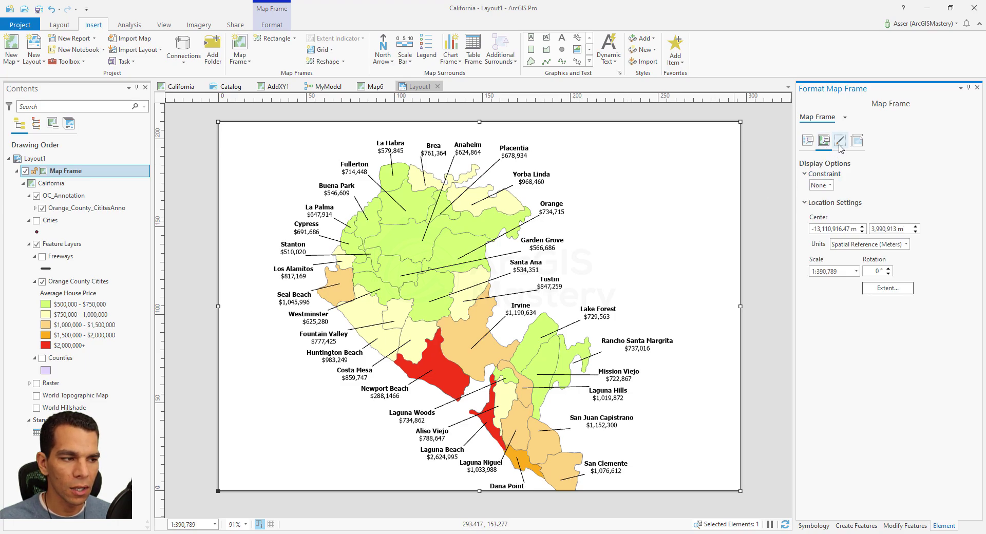
left_click(841, 146)
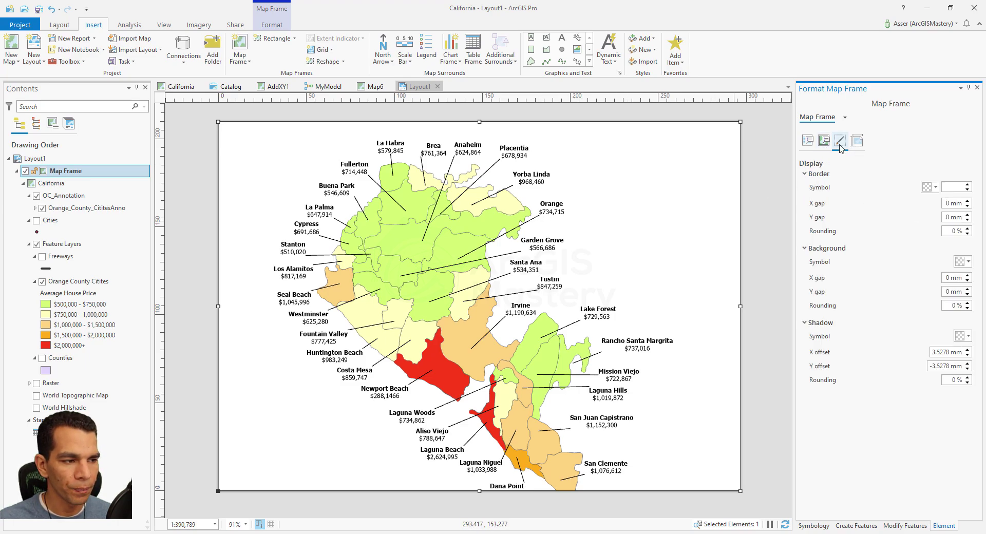
left_click(968, 263)
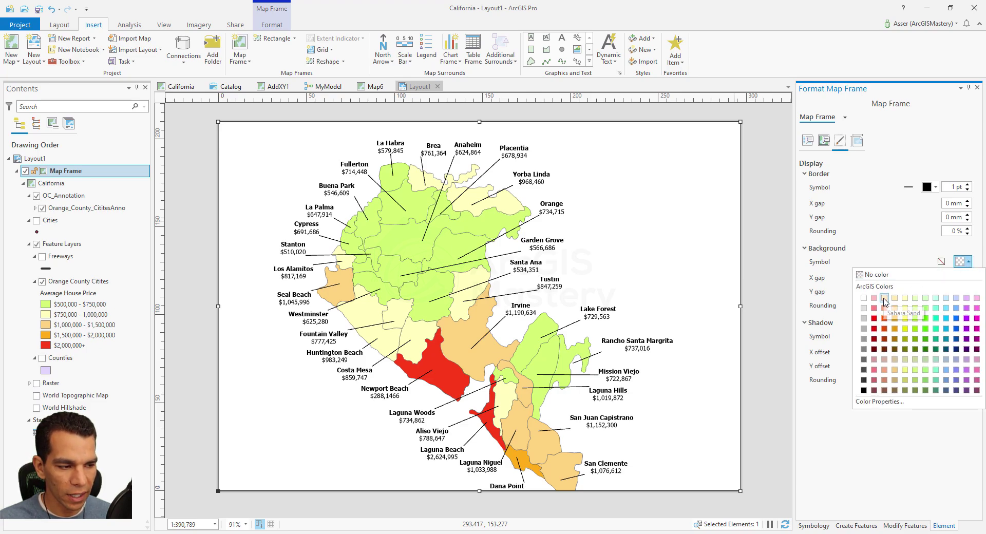
left_click(884, 299)
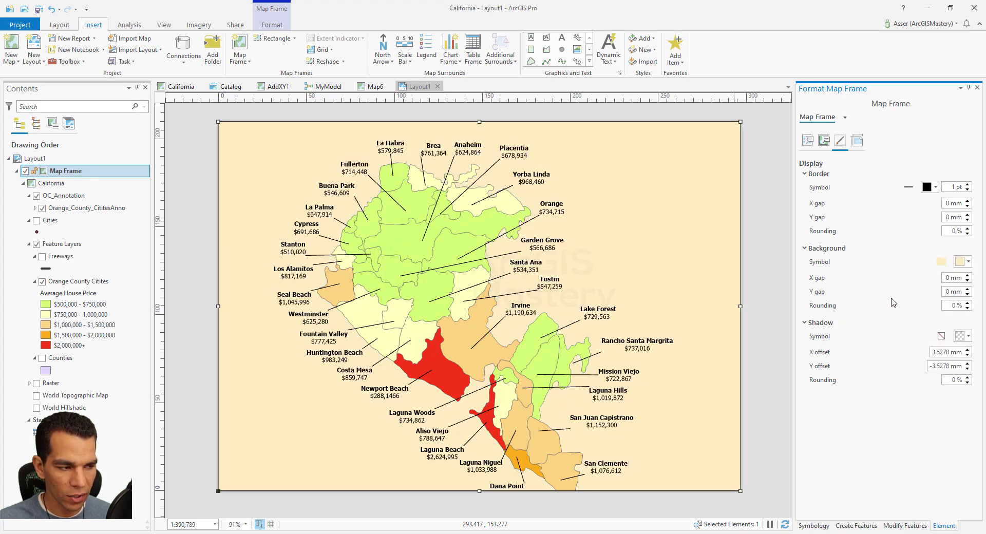
Step: Lighten the map frame's background to a custom cream with RGB 255, 248, 233
left_click(968, 262)
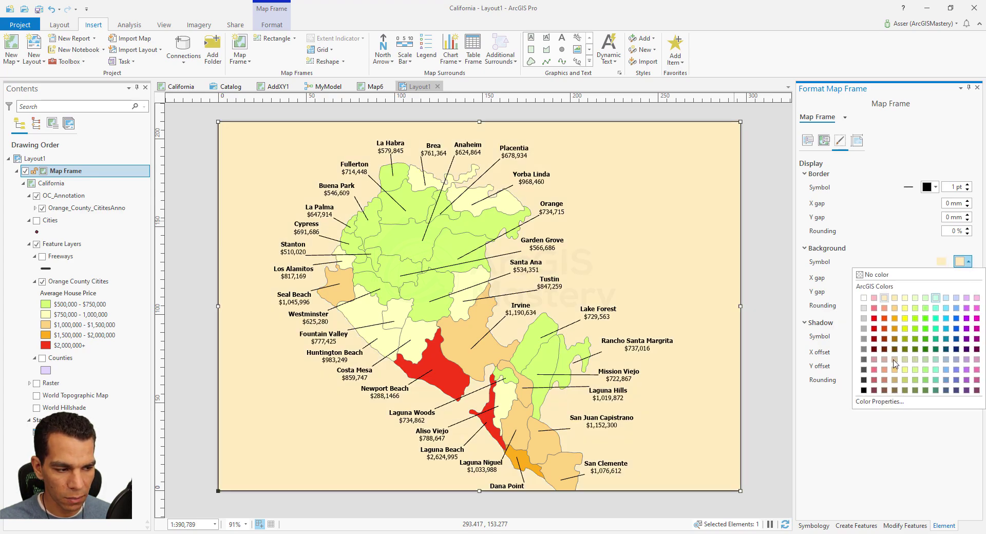
left_click(885, 402)
left_click_drag(468, 291, 497, 265)
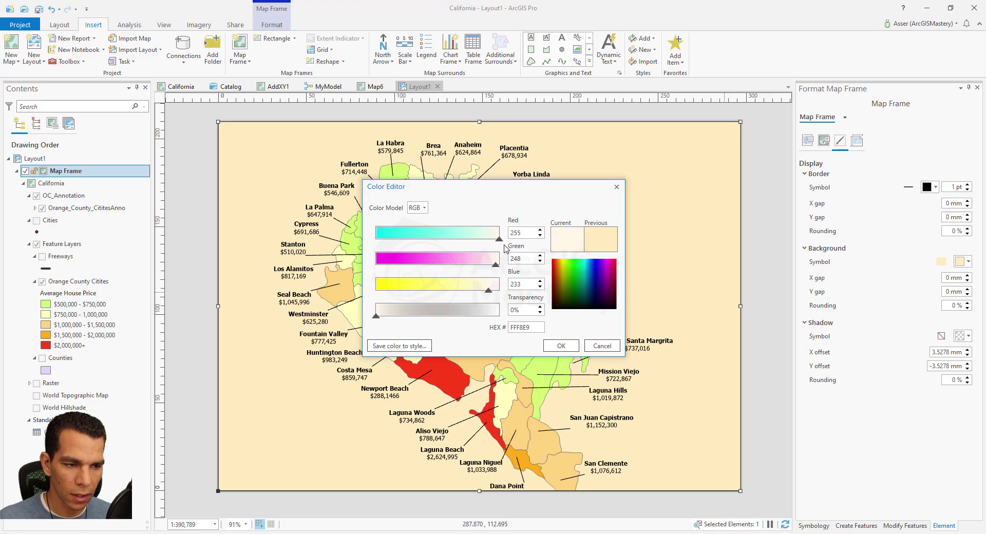
left_click(561, 346)
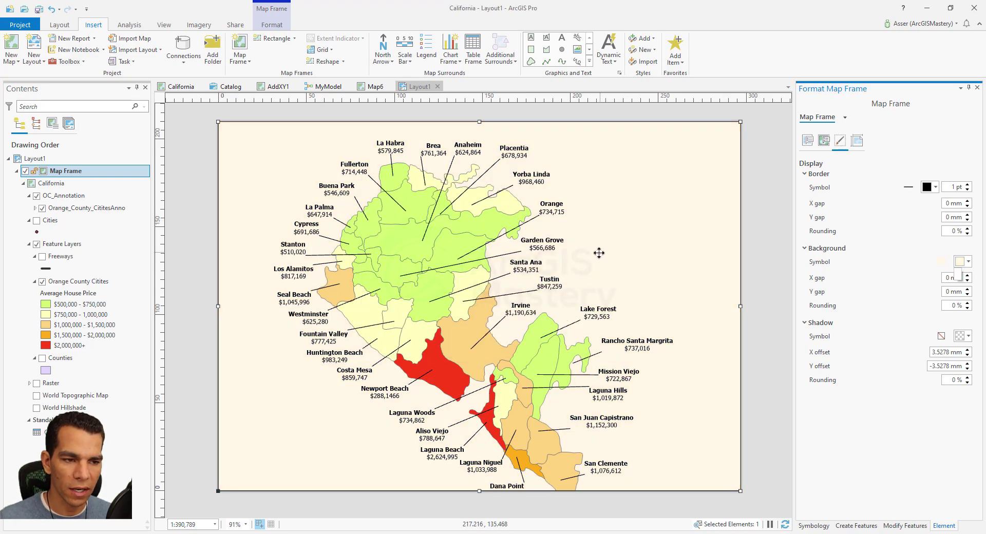
Step: Try to reposition the map by moving its frame on the layout page
left_click(512, 268)
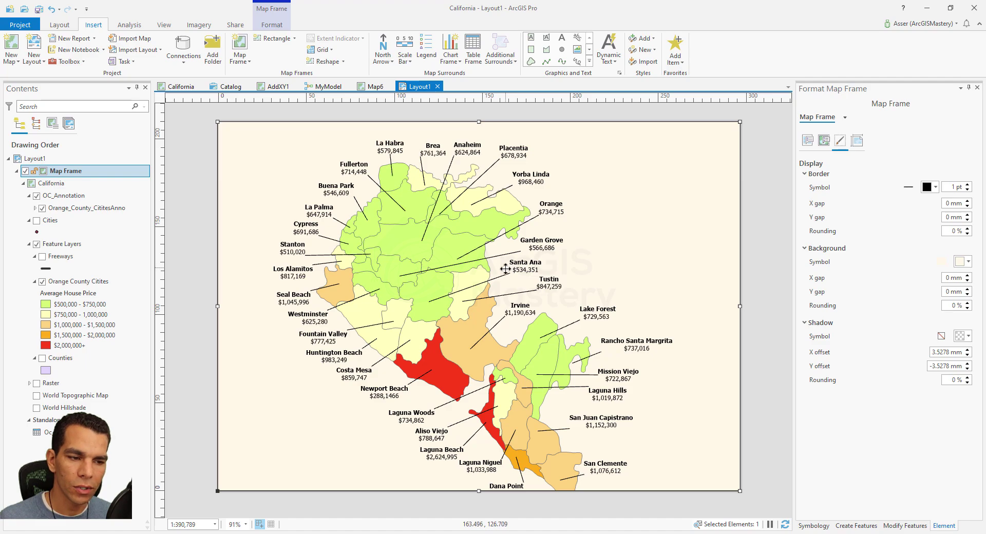
mouse_move(506, 269)
left_mouse_down()
mouse_move(524, 268)
mouse_move(486, 282)
mouse_move(500, 270)
mouse_move(504, 289)
mouse_move(516, 279)
mouse_move(500, 272)
mouse_move(519, 236)
mouse_move(535, 303)
mouse_move(545, 262)
mouse_move(509, 267)
mouse_move(521, 268)
mouse_move(501, 280)
left_mouse_up()
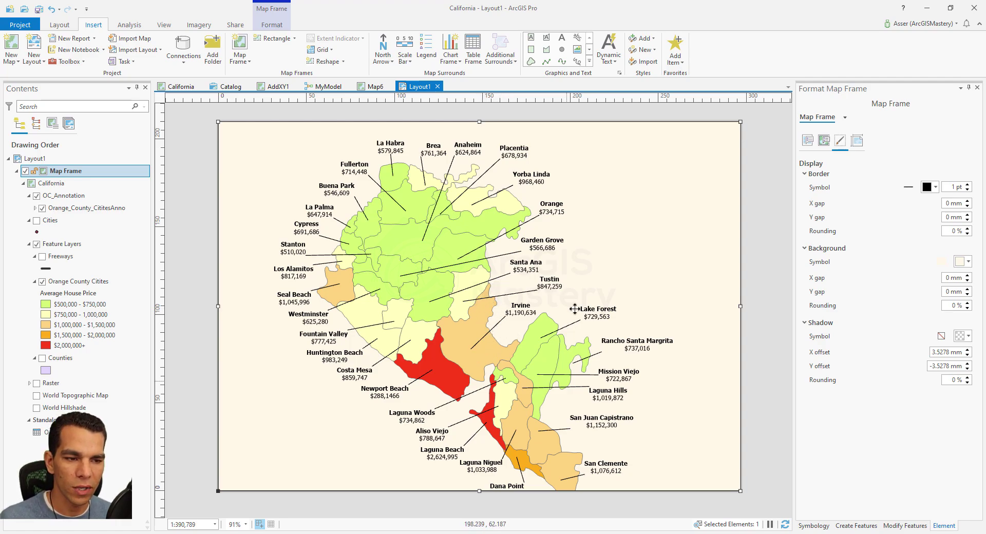
Step: Activate the map frame, reposition and scale the map to 1:432,757 so all cities and labels fit the page, and close the activation
right_click(552, 250)
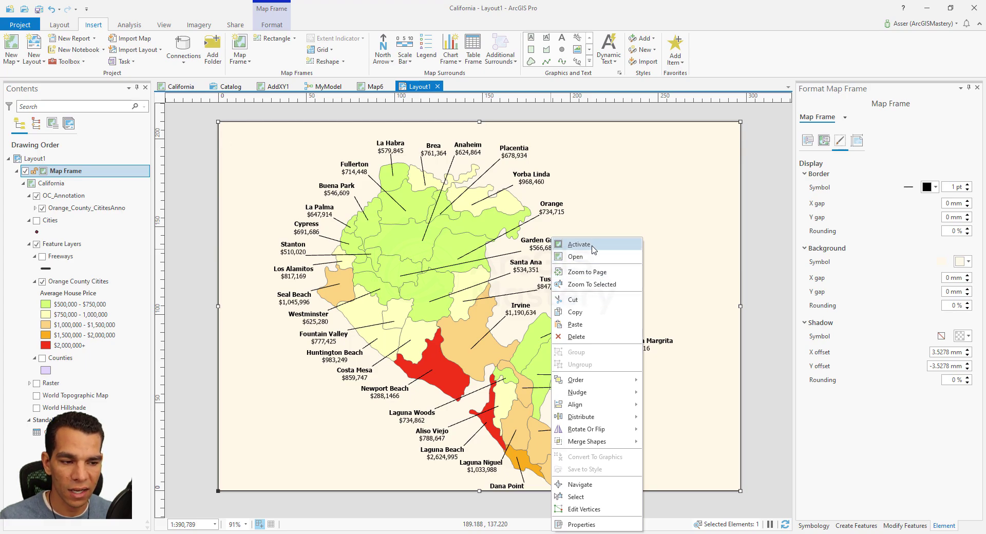
left_click(576, 244)
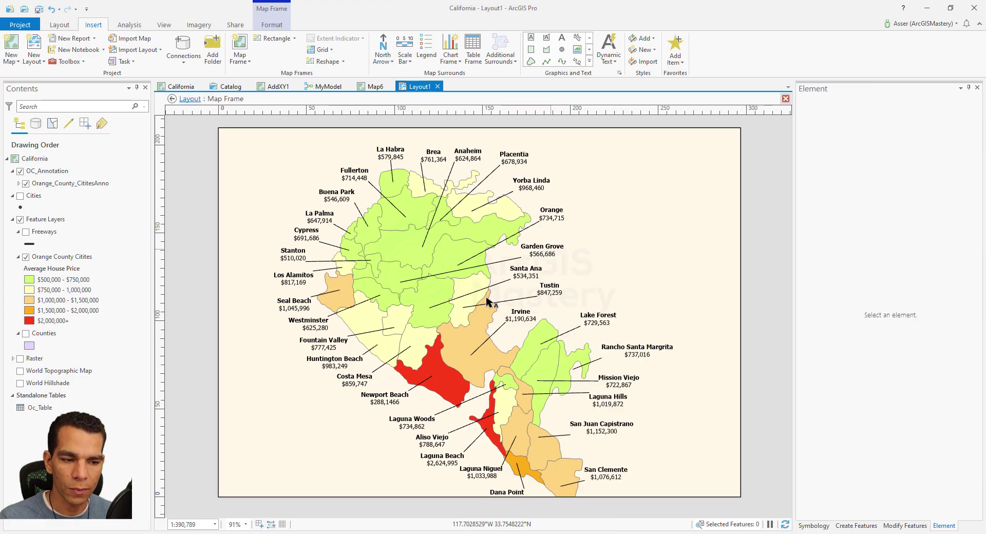
scroll(487, 302, "up", 2)
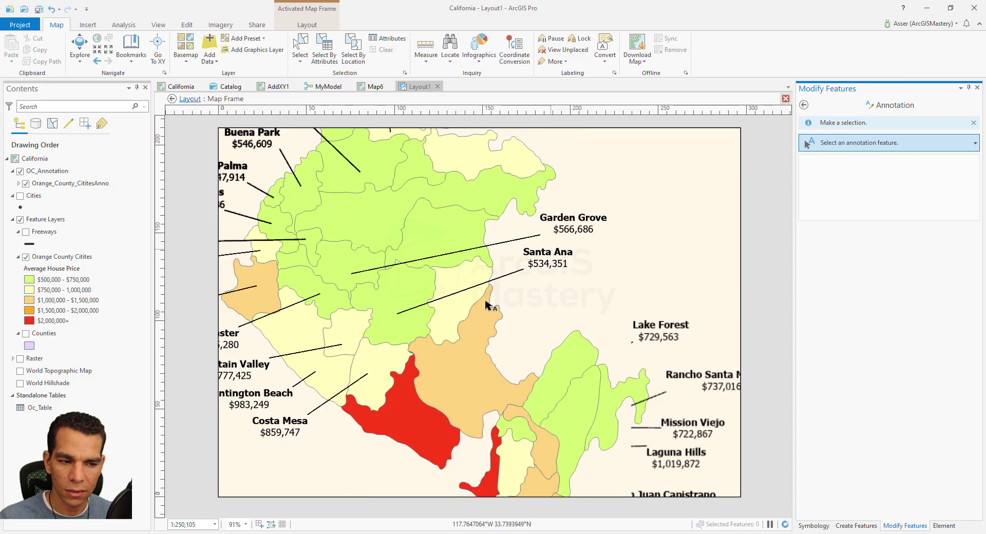
scroll(487, 303, "down", 2)
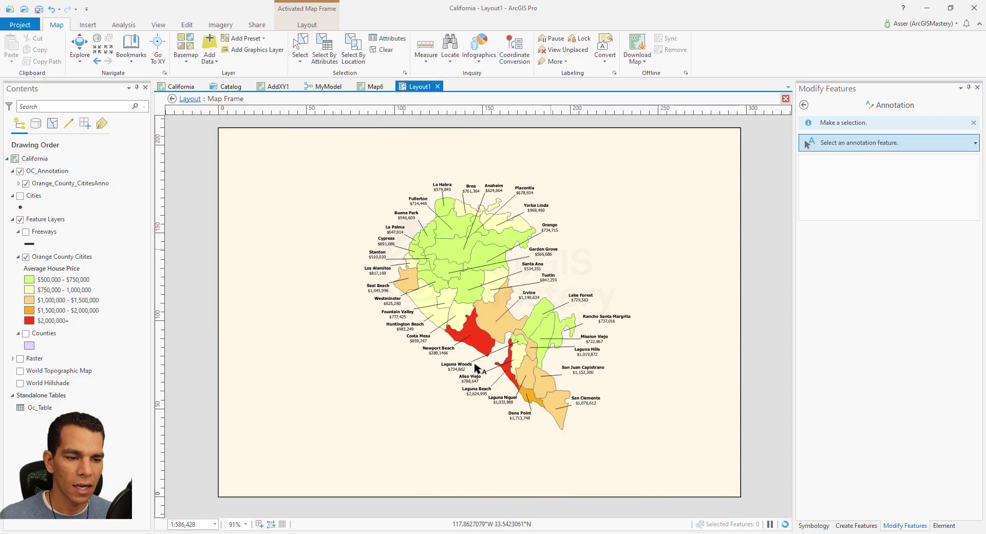
left_click_drag(488, 331, 472, 334)
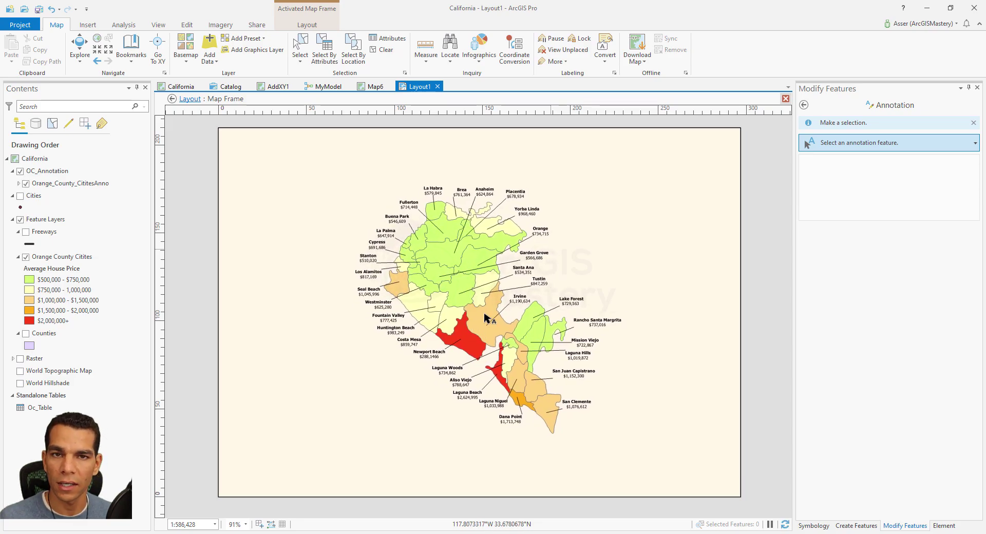
scroll(491, 319, "up", 2)
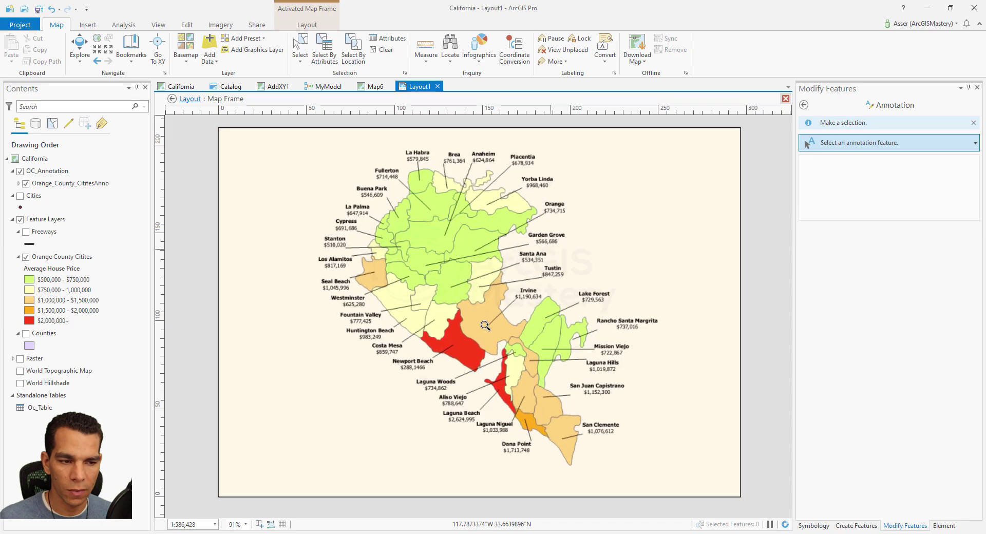
scroll(485, 325, "up", 1)
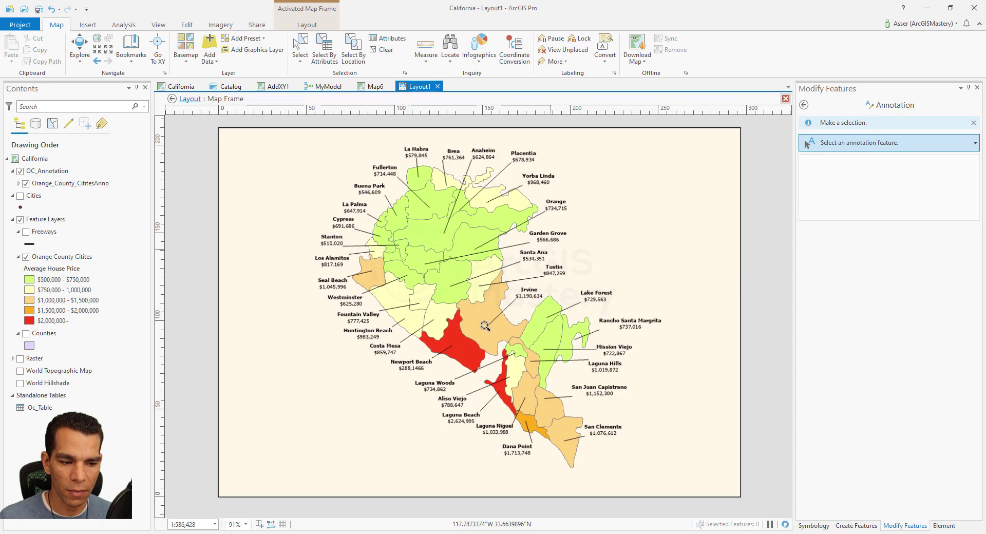
scroll(485, 325, "up", 1)
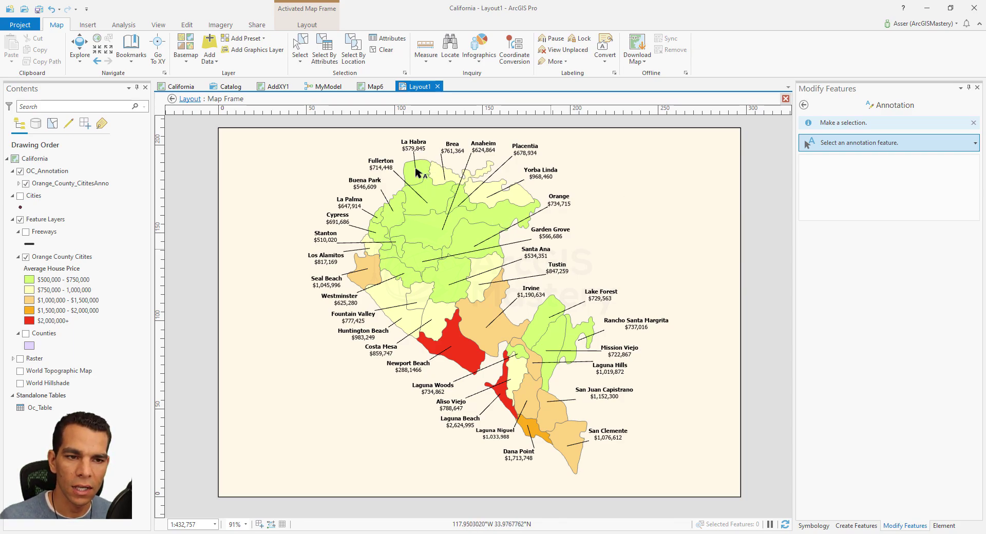
left_click(308, 25)
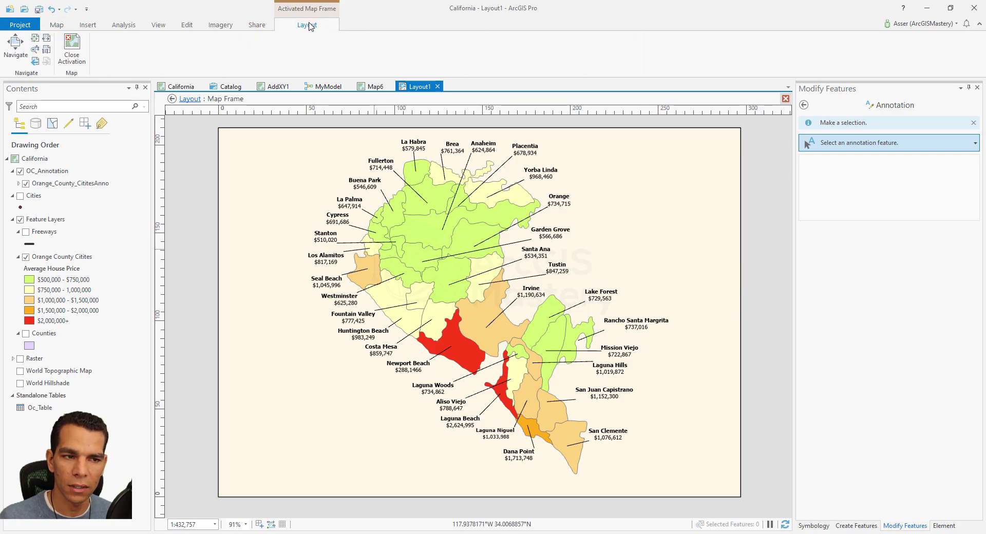
left_click(80, 47)
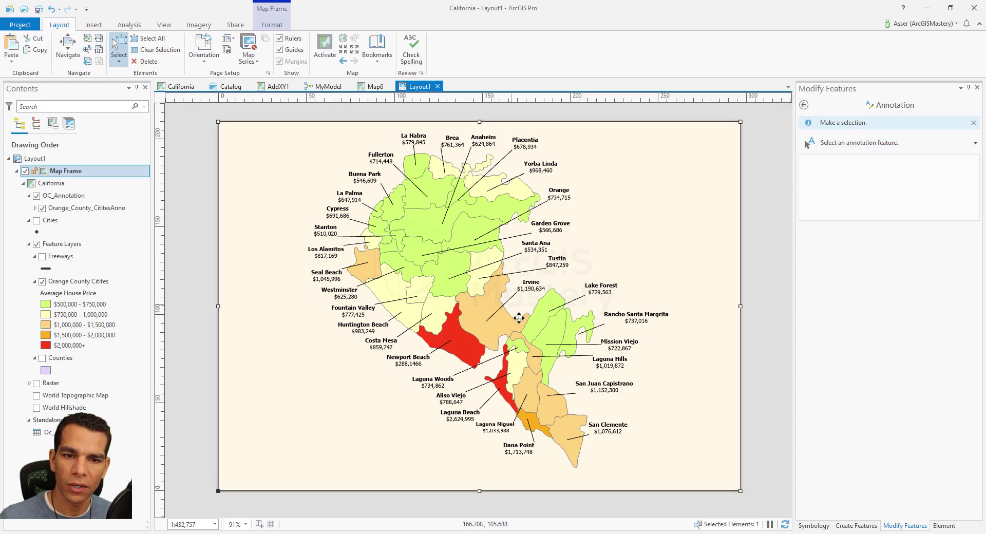
Step: Rotate the map inside the map frame by 10° through the frame's display options
scroll(517, 295, "up", 5)
scroll(517, 296, "down", 5)
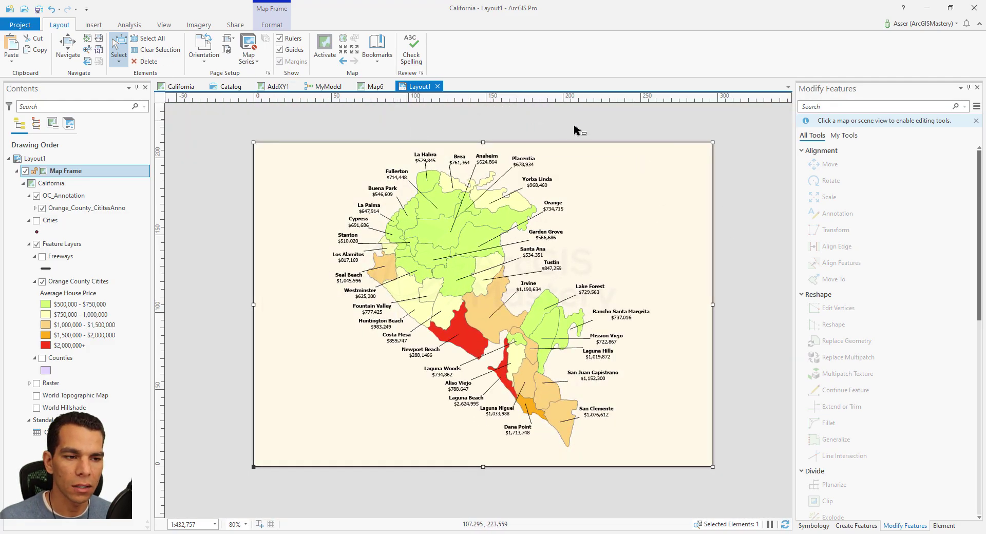
right_click(648, 203)
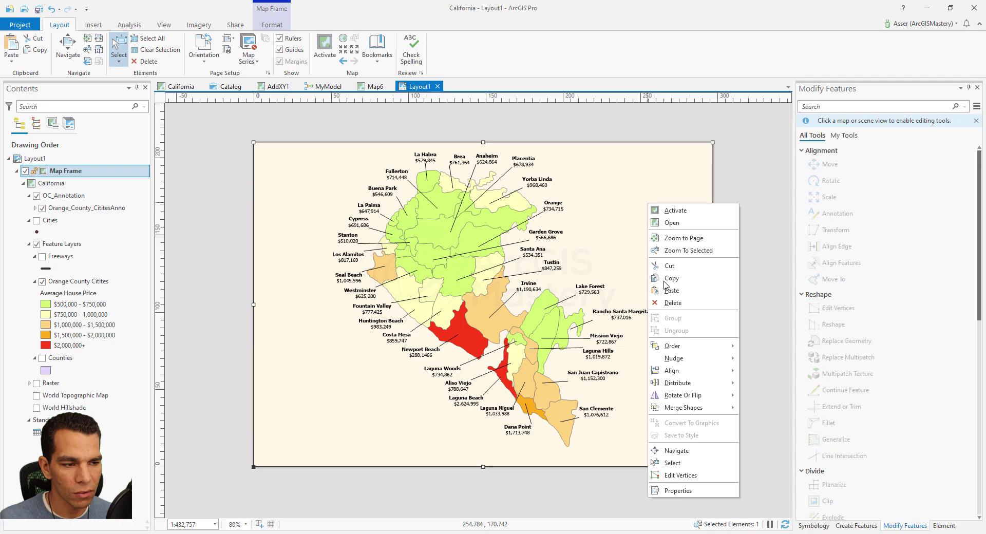
left_click(683, 490)
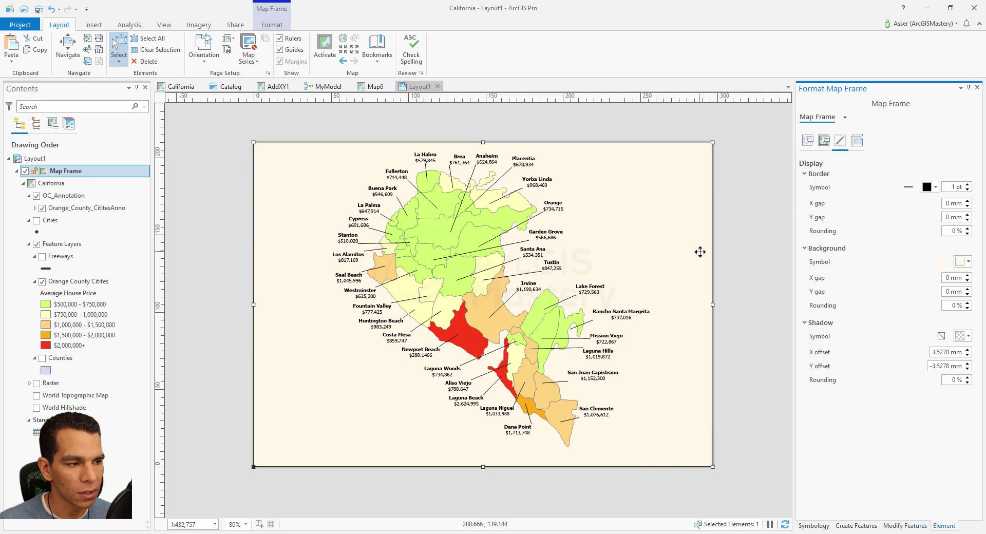
left_click(807, 142)
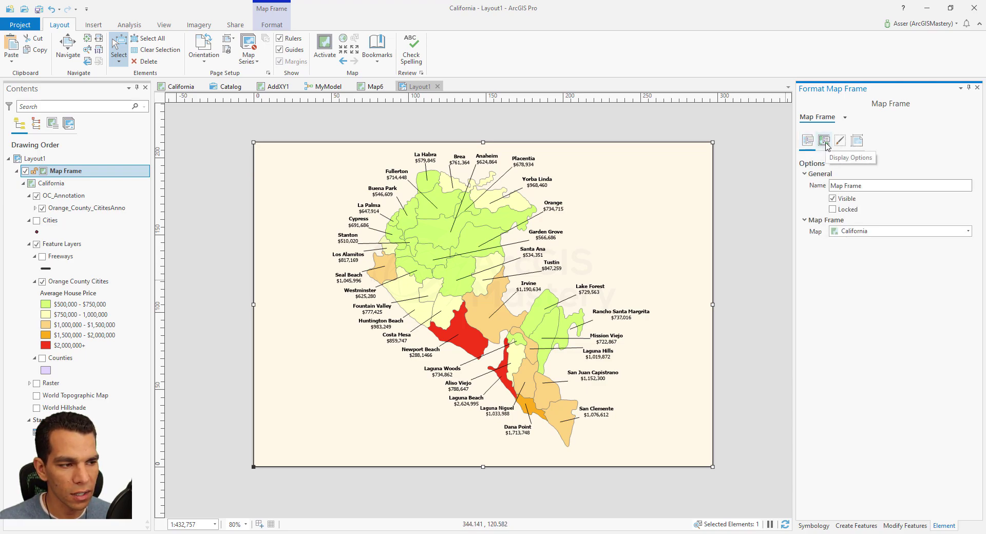
left_click(826, 146)
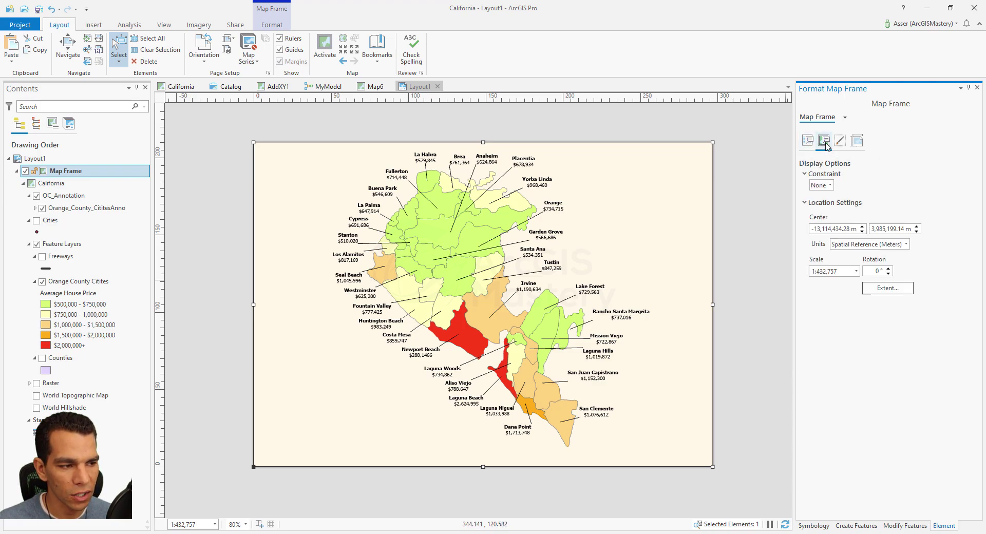
left_click(877, 269)
type("1")
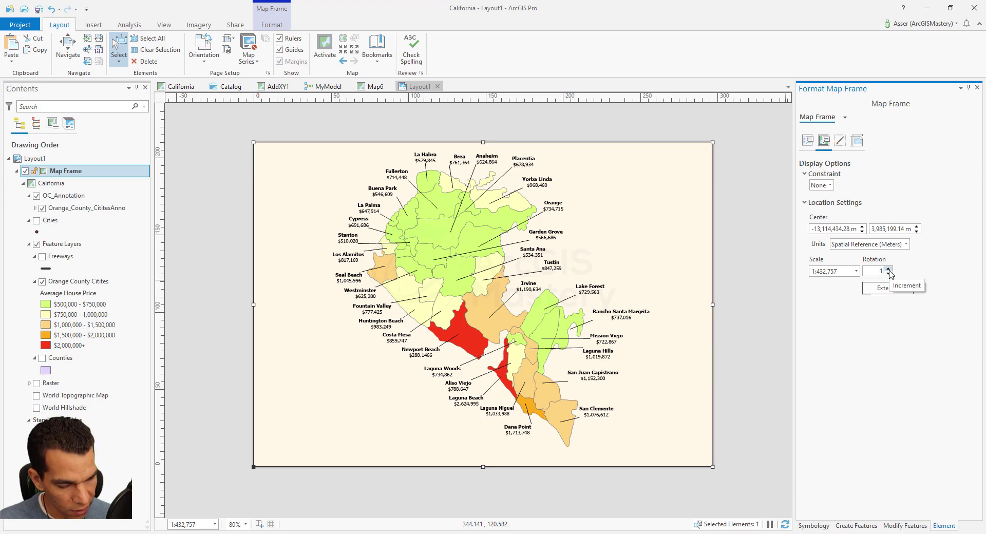
key("Return")
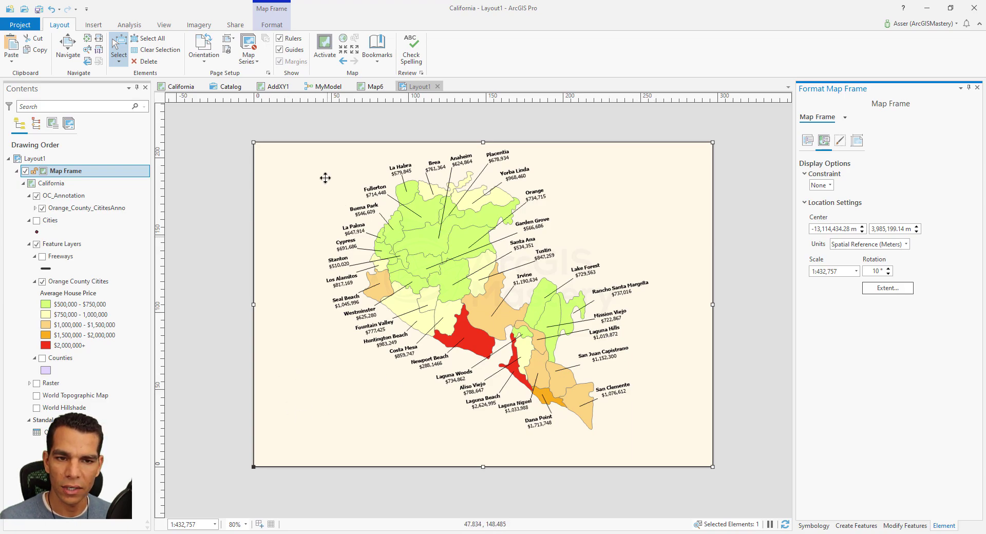
Step: Insert a legend for the map frame in the lower-left area of the layout page
left_click(92, 26)
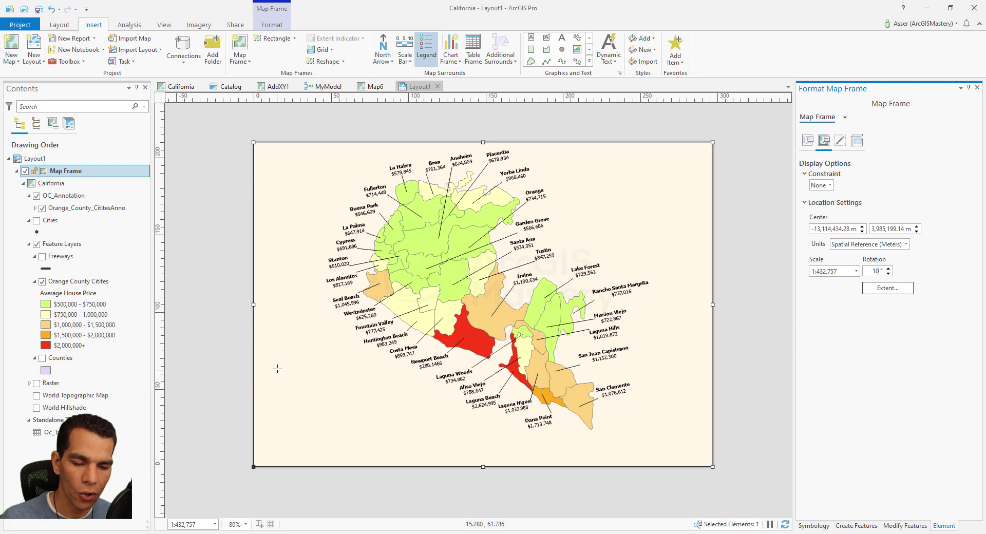
left_click_drag(278, 369, 302, 385)
left_click_drag(328, 440, 350, 453)
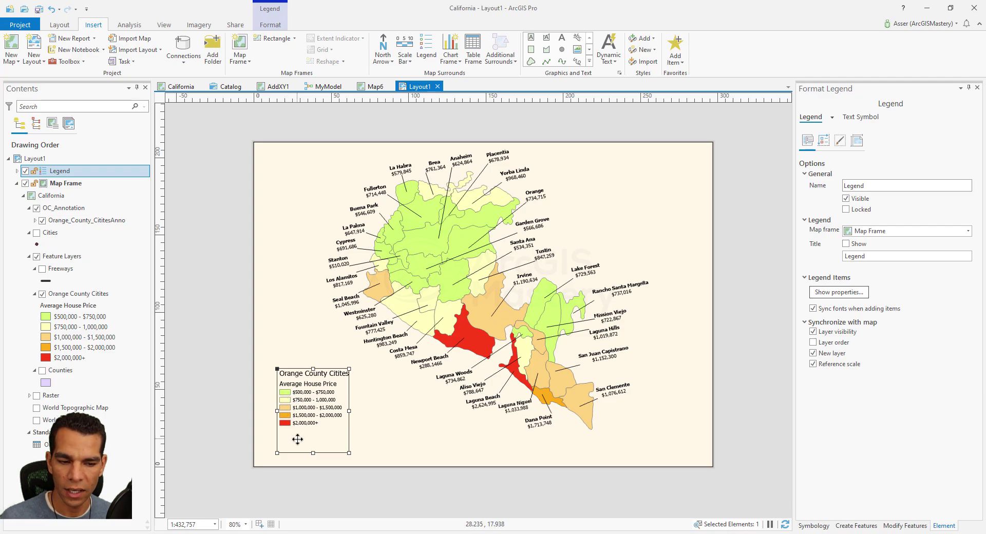
Step: Switch to the OC Cities.png reference image and capture its five coloured house-icon price classes with Snipping Tool
key("alt+Tab")
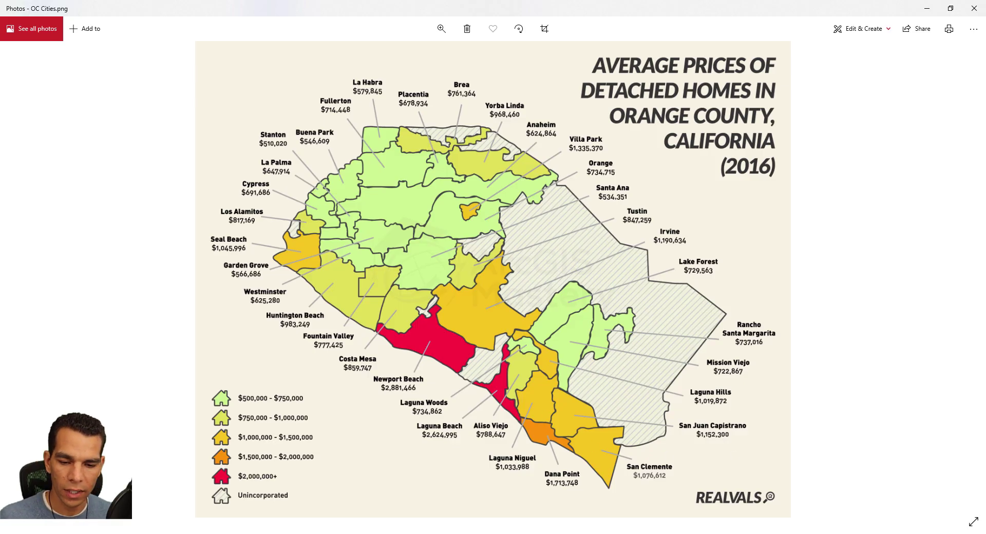
key("super")
type("sni")
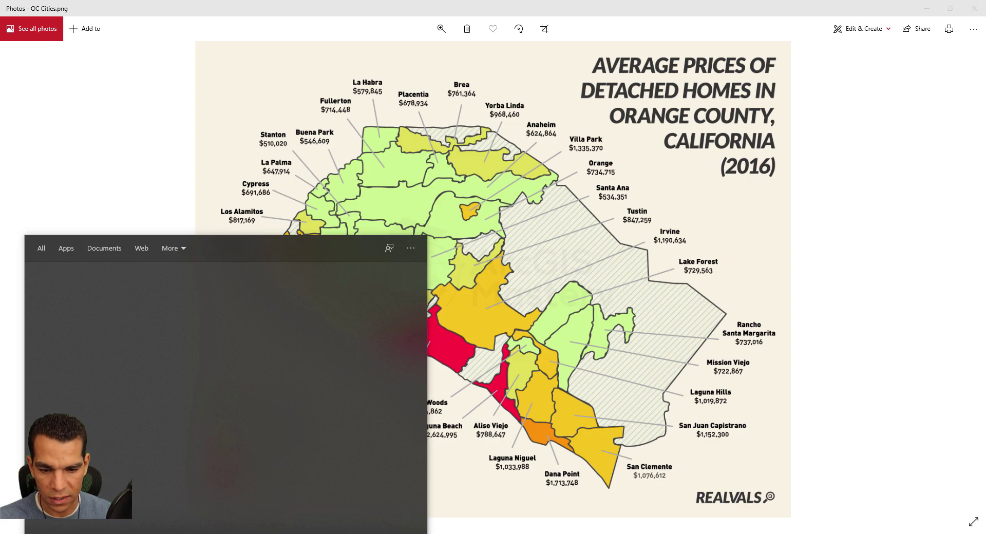
key("Return")
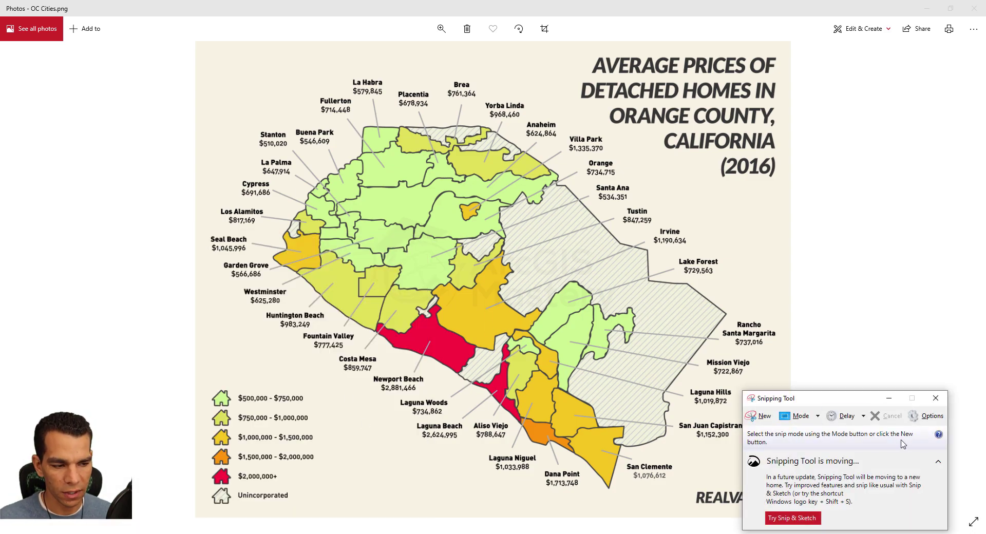
left_click(754, 418)
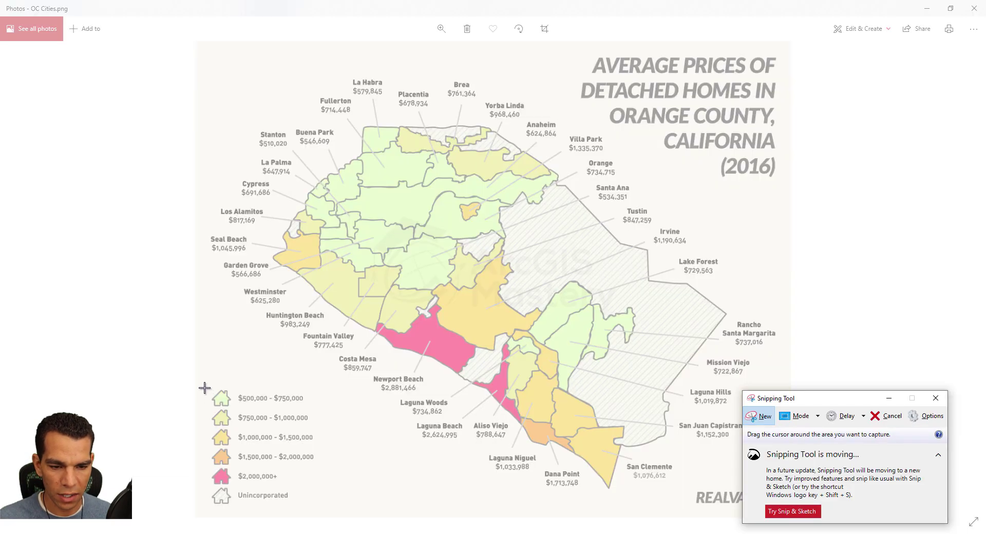
left_click_drag(205, 388, 321, 485)
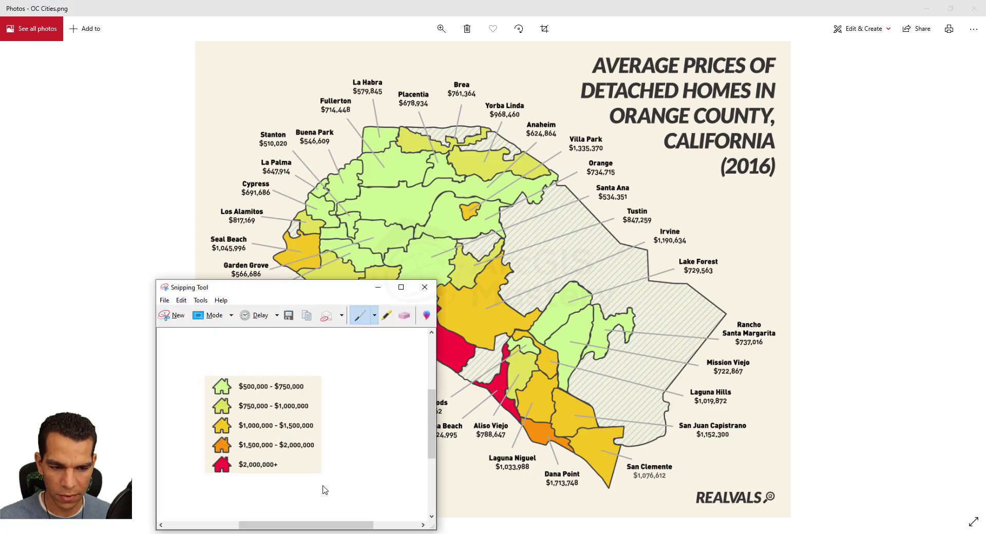
Step: Return to the ArcGIS Pro layout, paste the captured house-icon legend and place it over the inserted legend
key("alt+Tab")
key("alt+Tab")
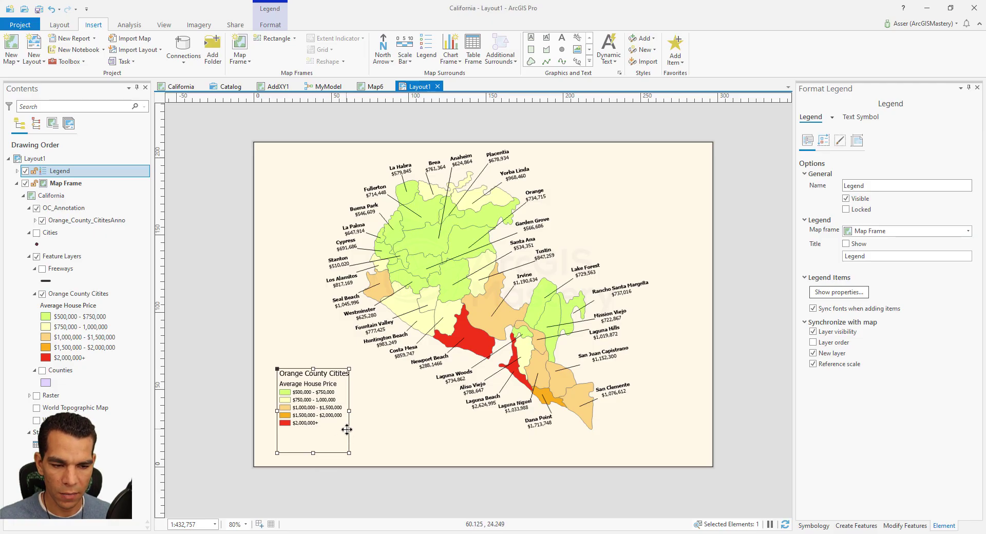
key("ctrl+v")
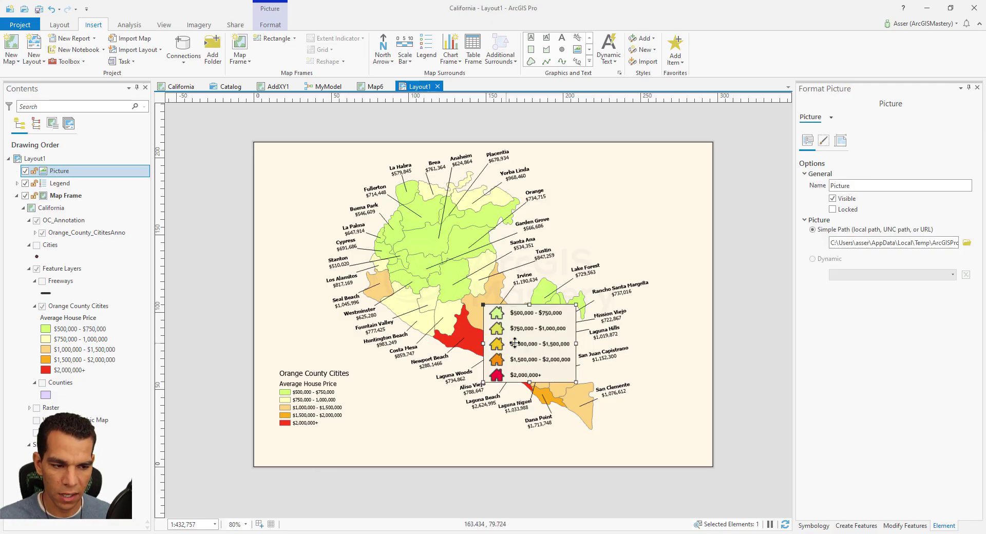
left_click_drag(496, 350, 323, 404)
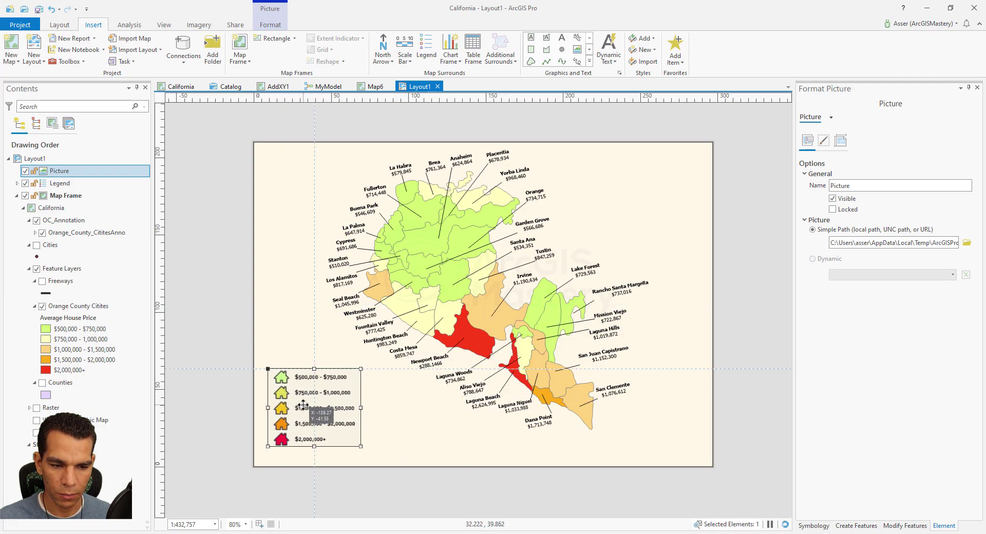
left_click(391, 420)
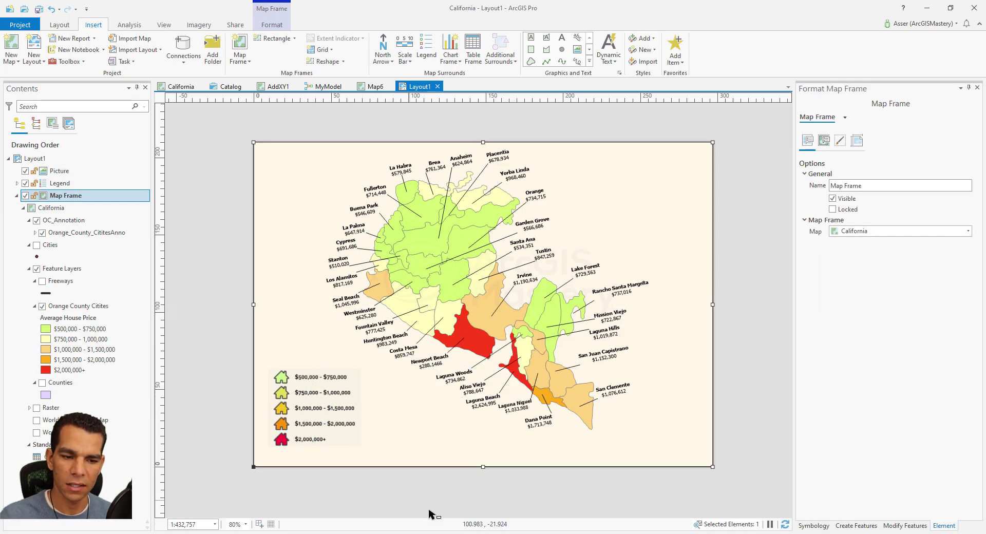
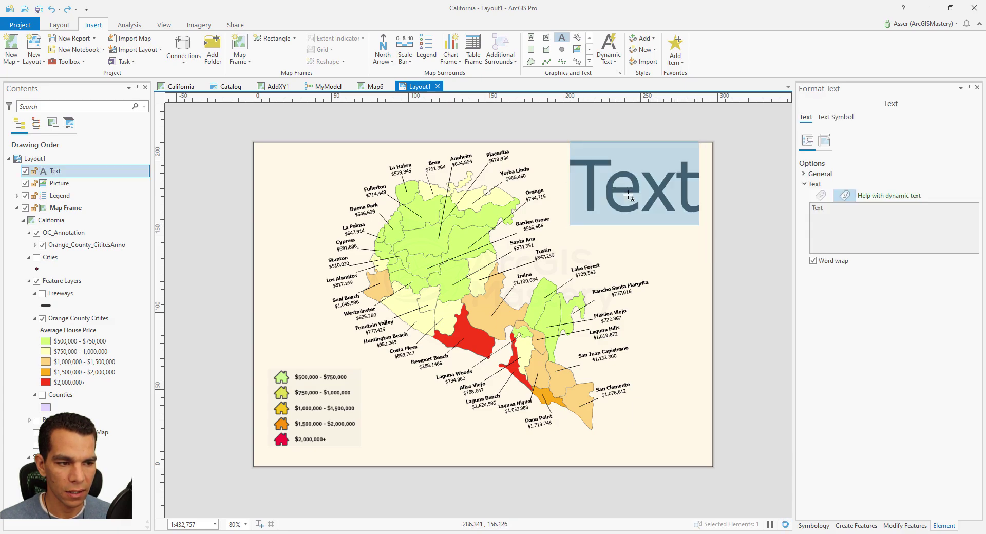
Step: Set the new text element's font size to 26 pt and move it to the page's upper-right area
left_click(835, 119)
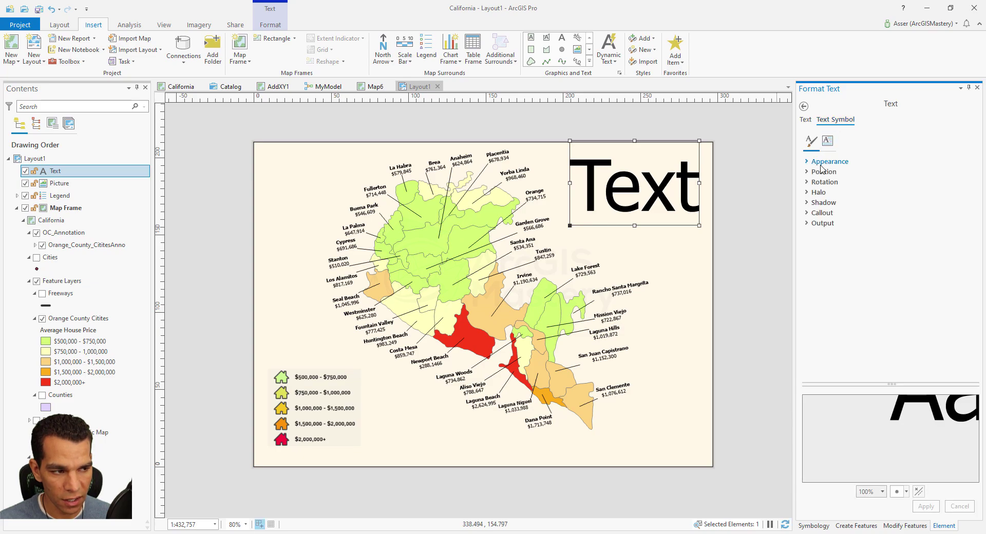
left_click(809, 162)
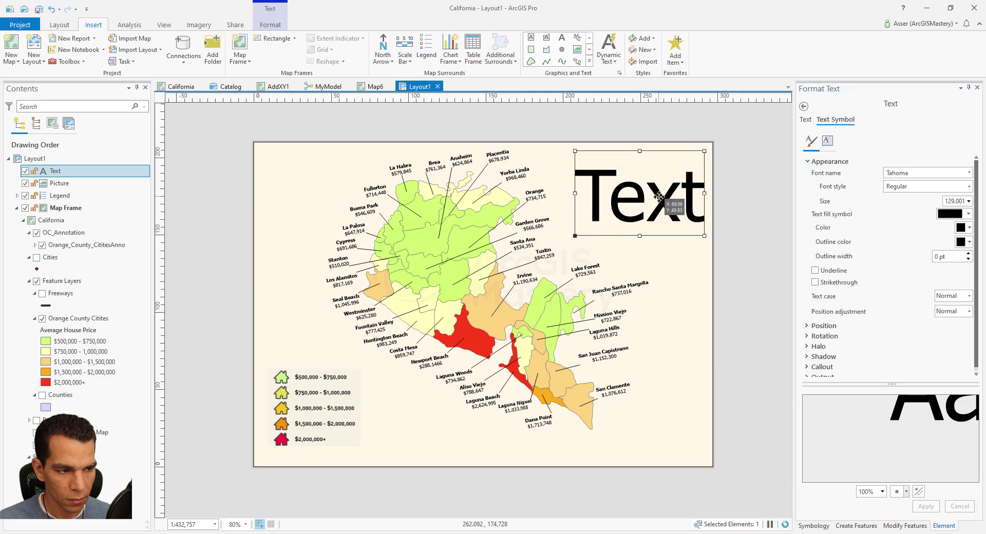
left_click(950, 202)
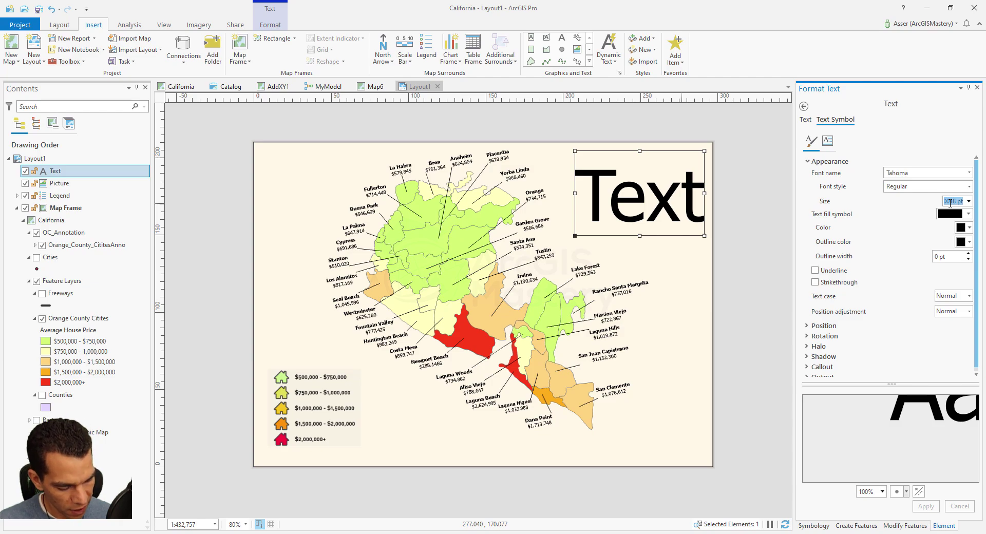
type("20")
key("Return")
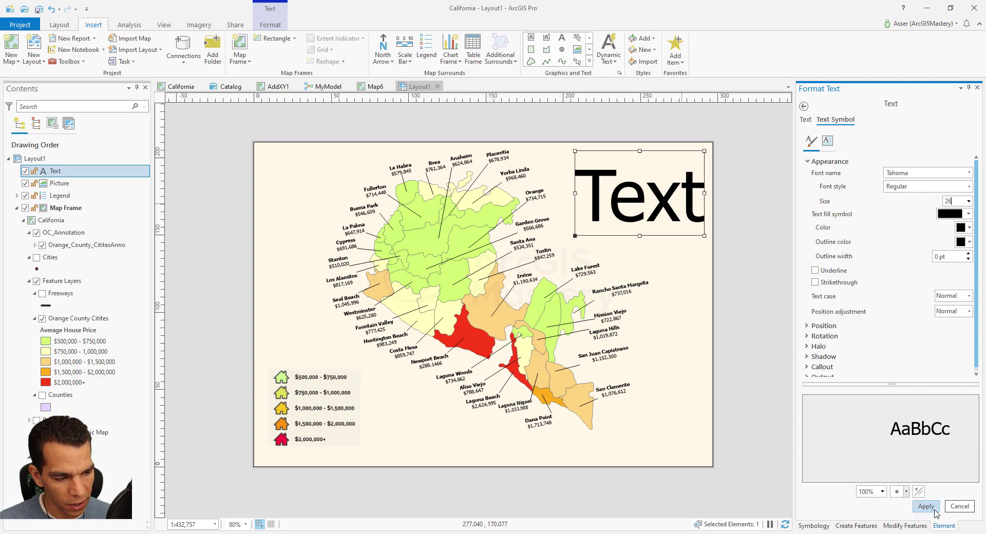
left_click(926, 507)
left_click(601, 230)
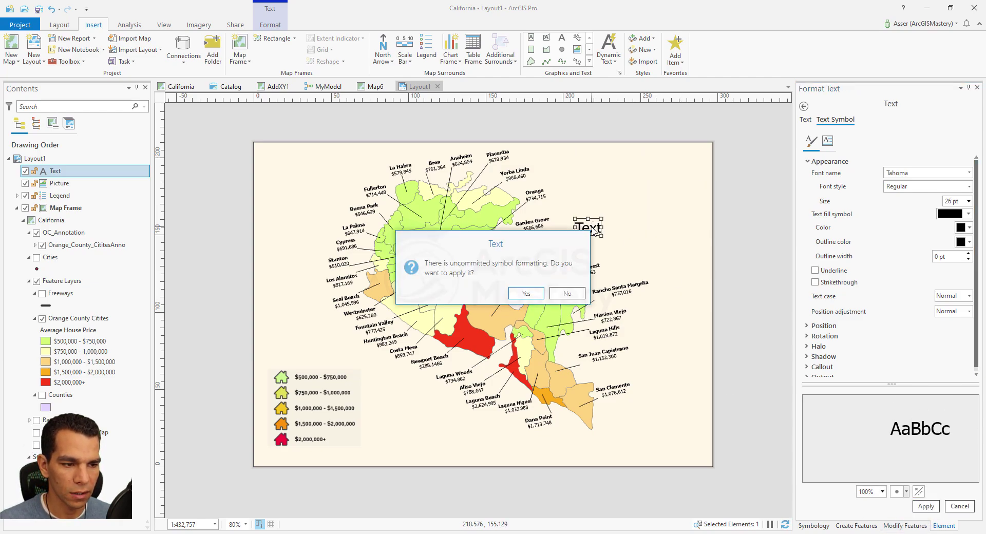
left_click(530, 295)
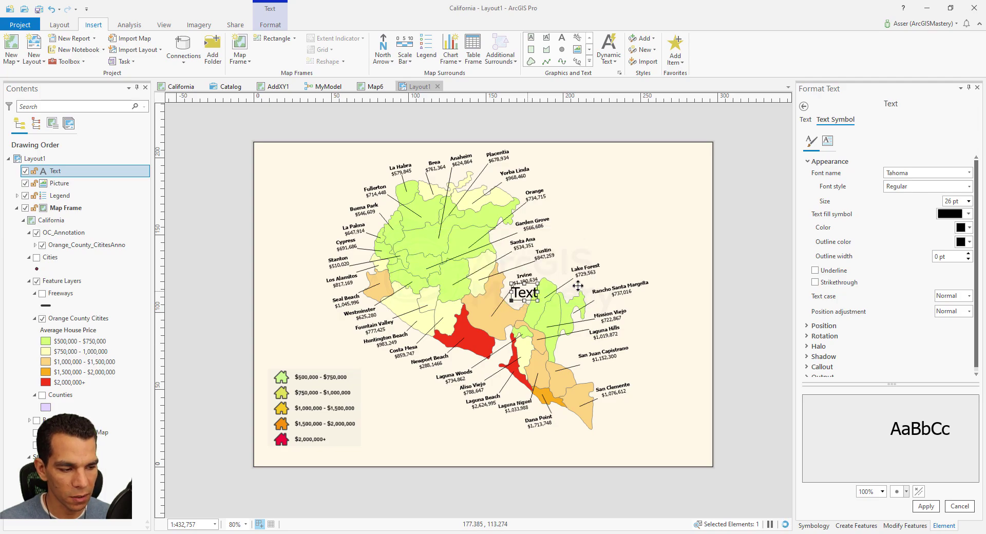
left_click_drag(529, 295, 611, 195)
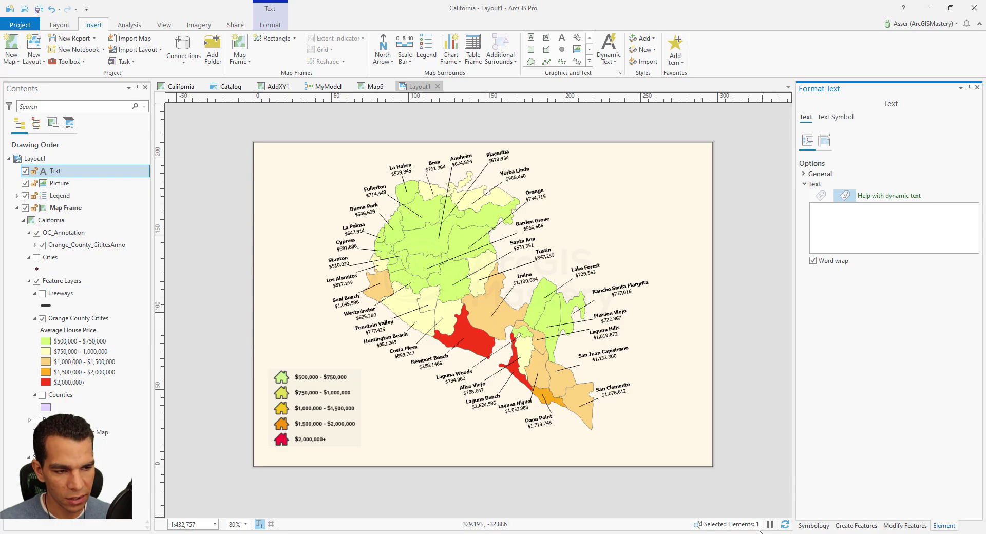
Step: Enter the title "AVERAGE HOME PRICES IN ORANGE COUNTY" in the text element and shift it slightly upward on the page
type("AVERAGE H")
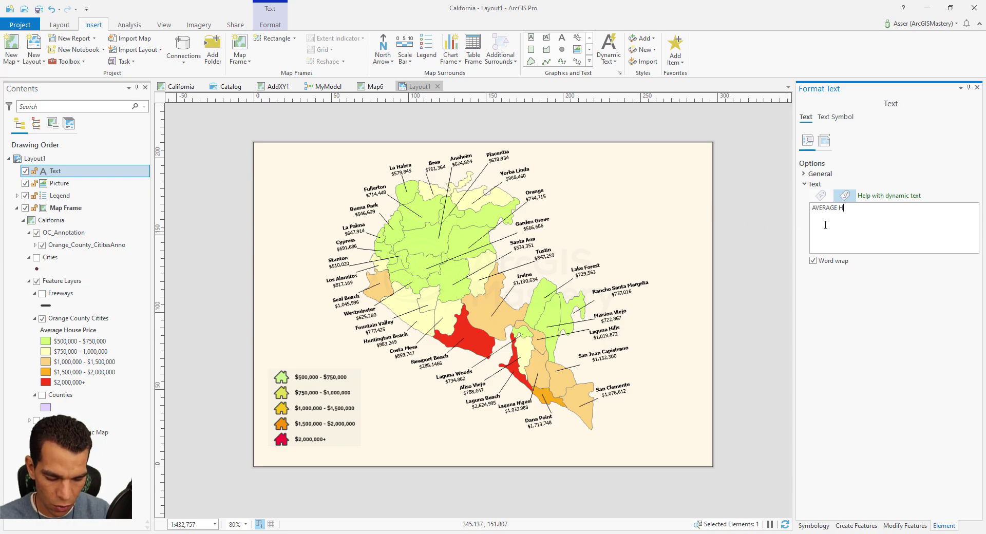
type("OME PRICES I")
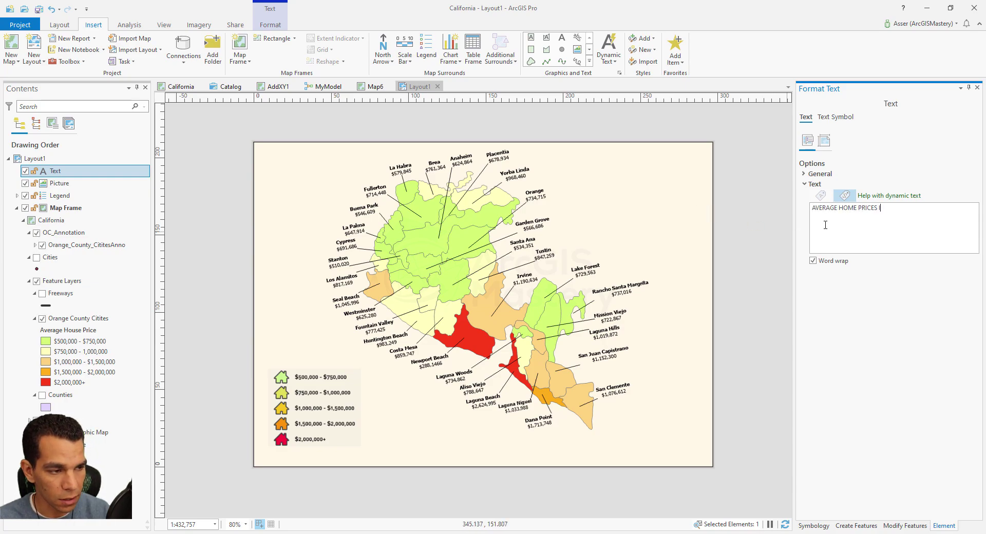
type("N ORANGE CO")
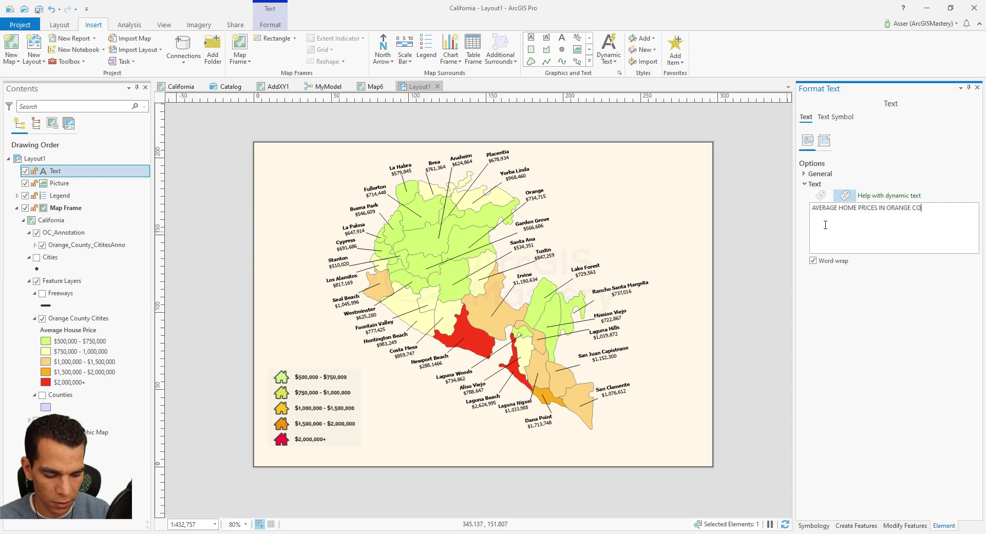
type("UNTY")
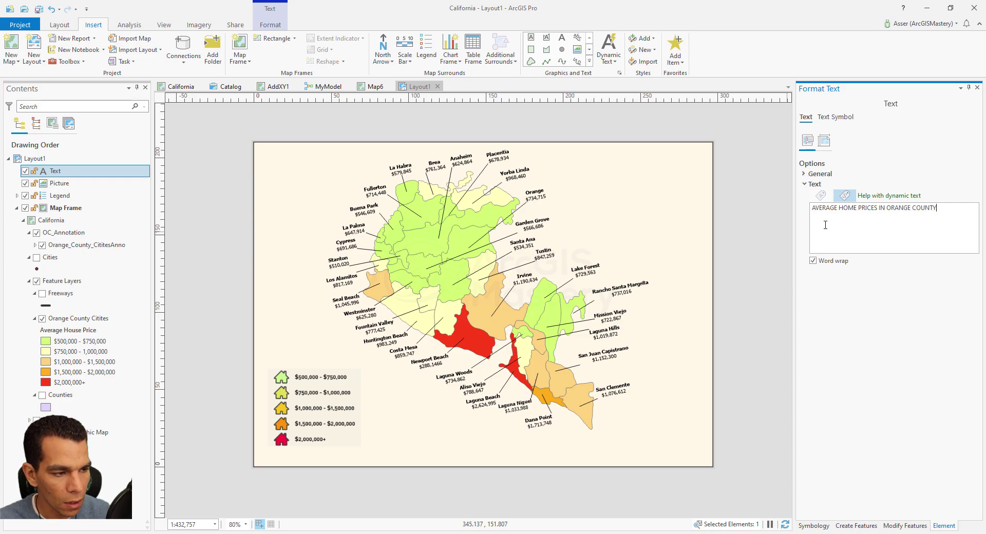
left_click(620, 188)
left_click_drag(666, 203, 660, 183)
Step: Break the title into three lines, AVERAGE HOME / PRICES IN / ORANGE COUNTY, and position it in the page's upper-right corner
left_click(861, 209)
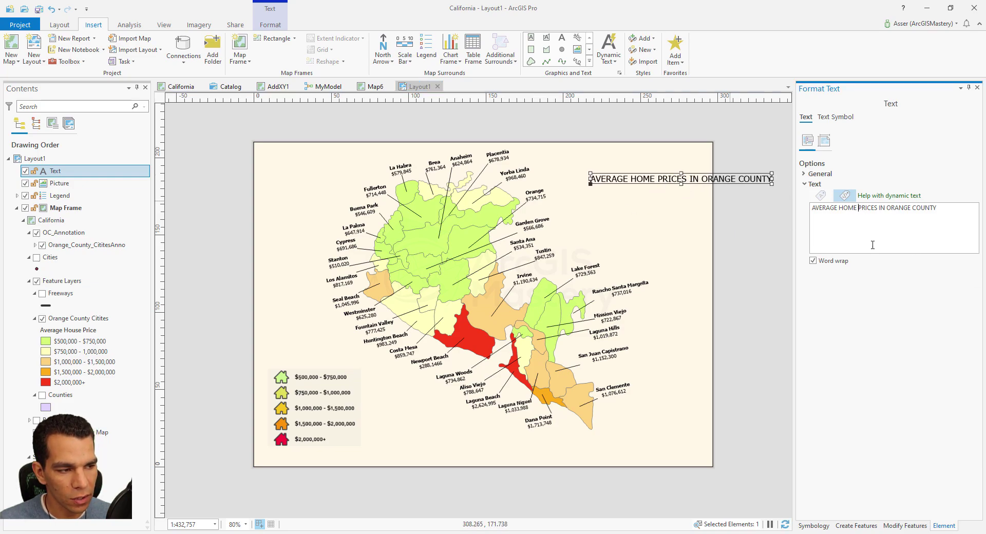
key("Return")
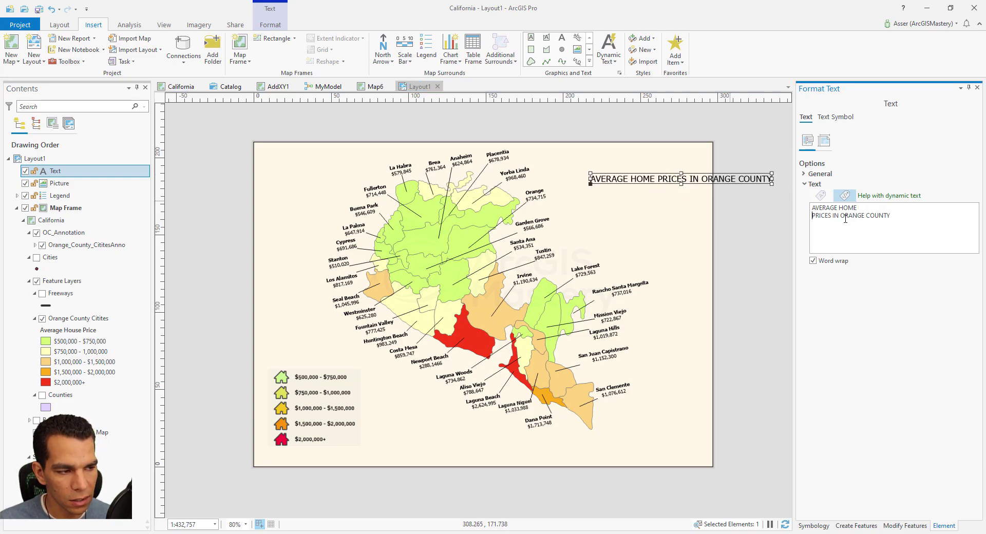
key("Return")
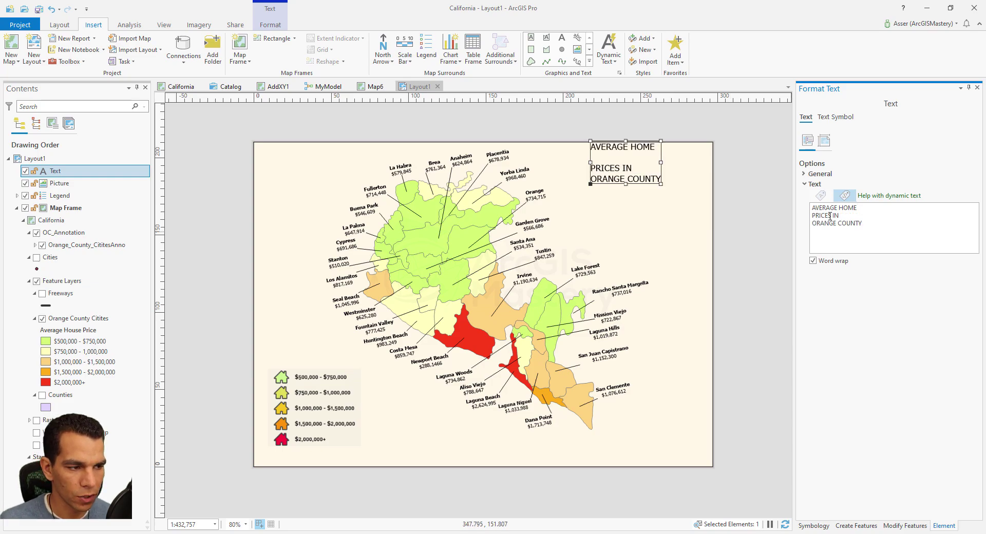
left_click(616, 169)
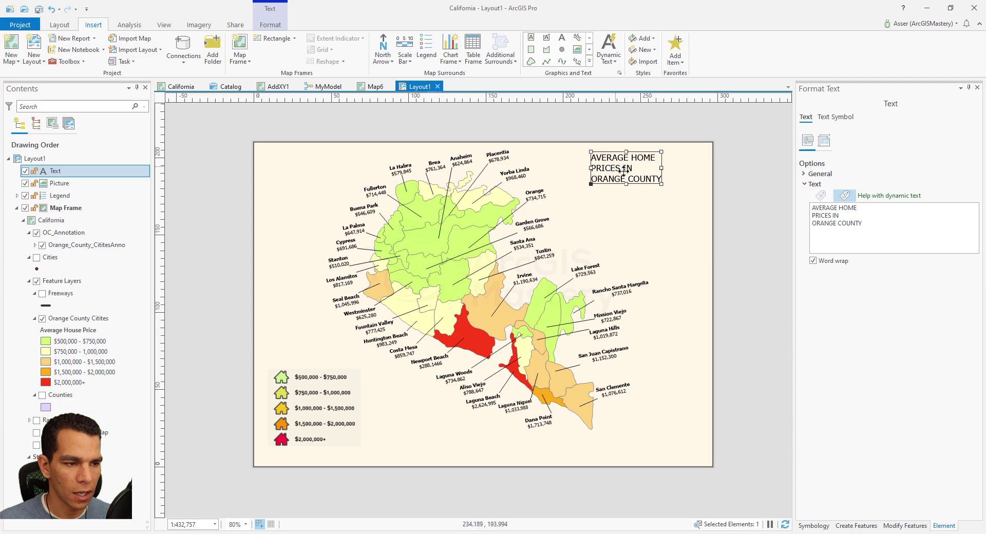
left_click_drag(624, 172, 625, 184)
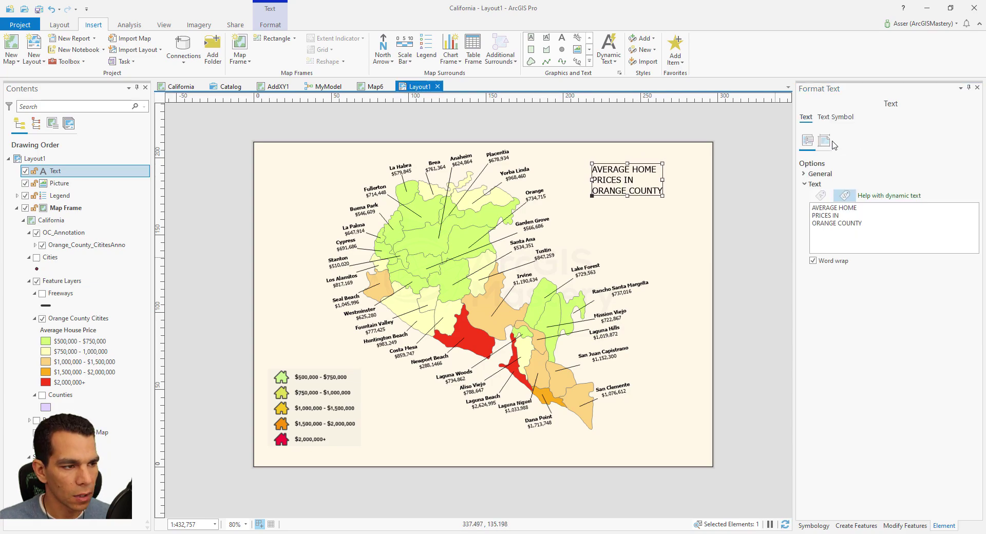
Step: Make the three-line title text bold and set its font size to 35 pt
left_click(836, 119)
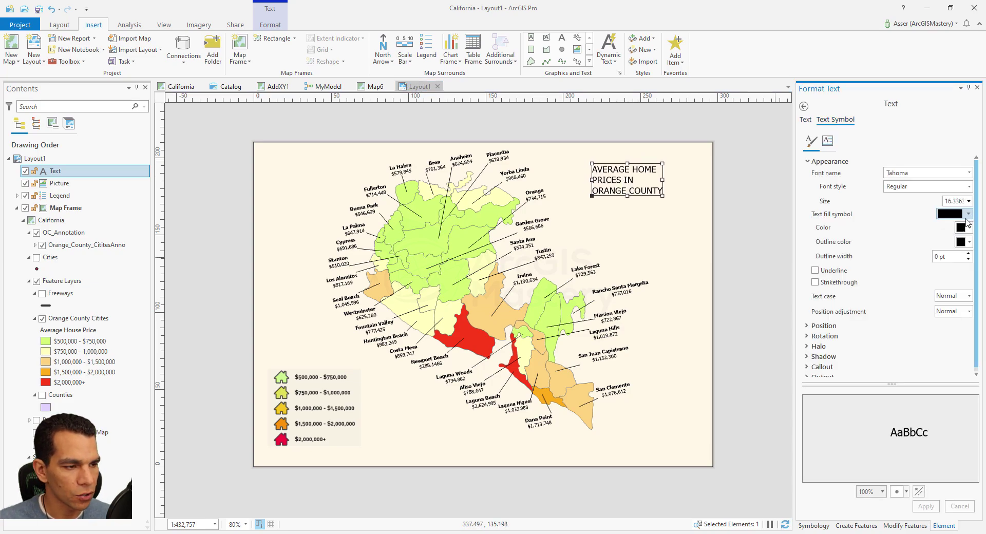
left_click(969, 187)
left_click(901, 210)
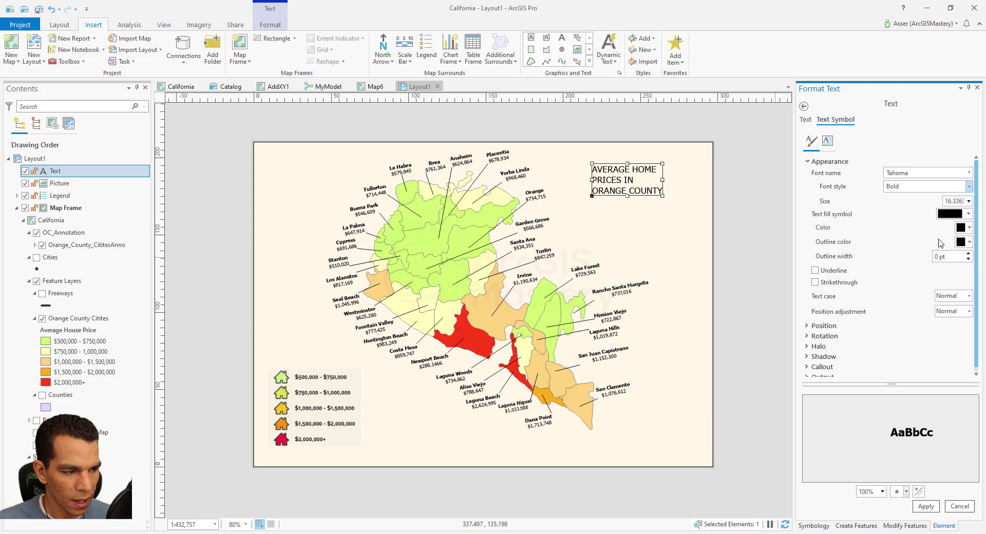
left_click(952, 202)
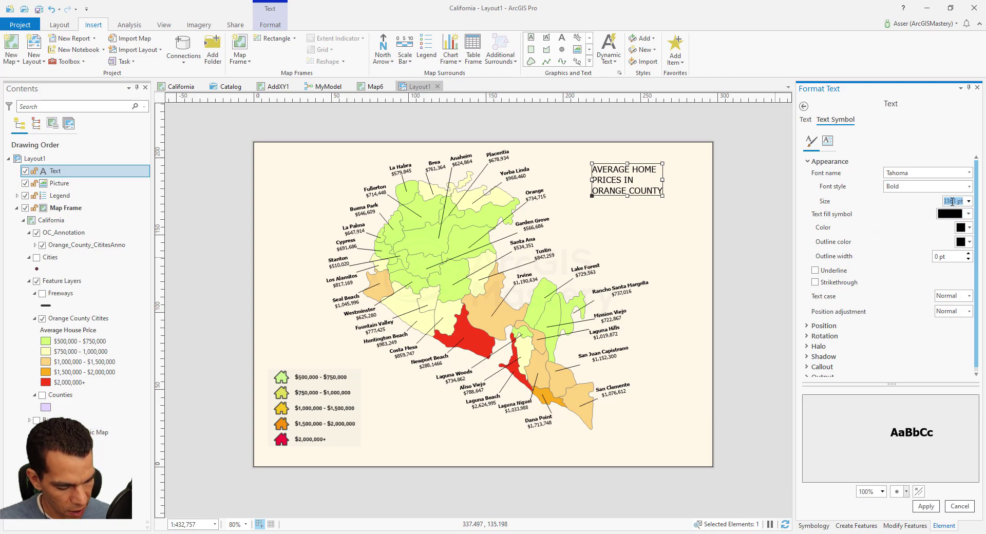
type("35")
key("Tab")
left_click(926, 506)
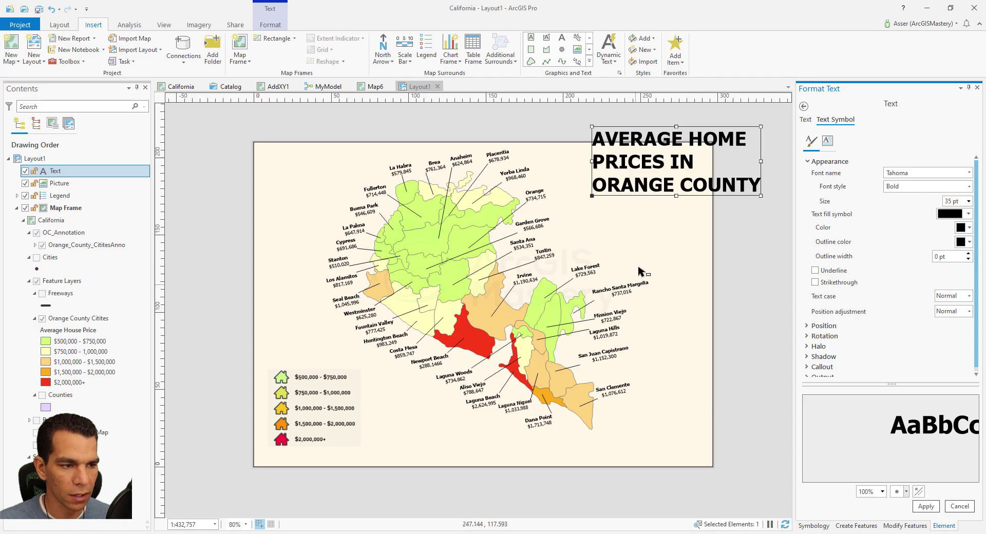
Step: Scale the title down slightly and place it inside the page's upper-right corner, clear of the city labels
left_click_drag(680, 168, 527, 293)
left_click(527, 293)
left_click_drag(565, 255, 669, 160)
left_click_drag(559, 213, 591, 202)
left_click(649, 244)
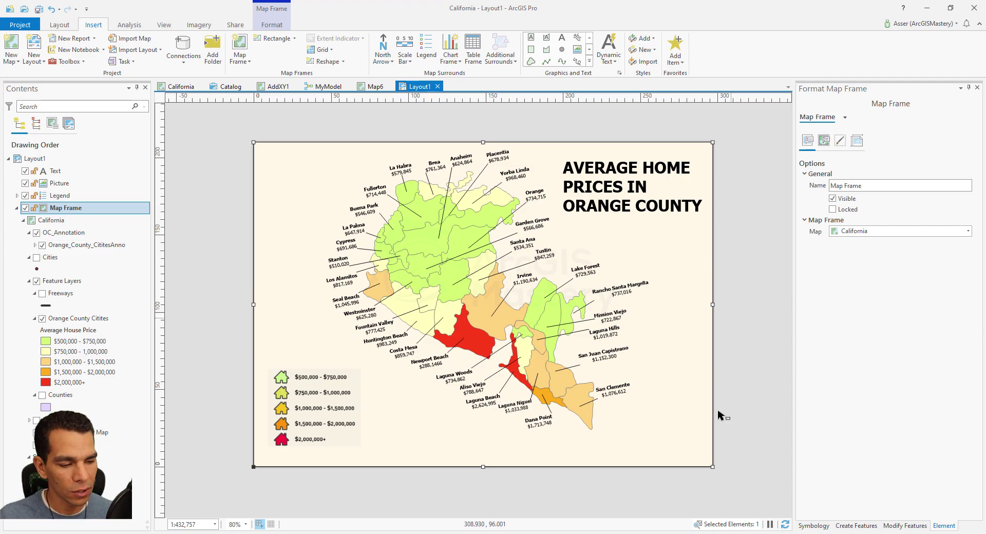
Step: Switch to the reference image OC Cities.png in Photos to compare it with the layout
key("alt+Tab")
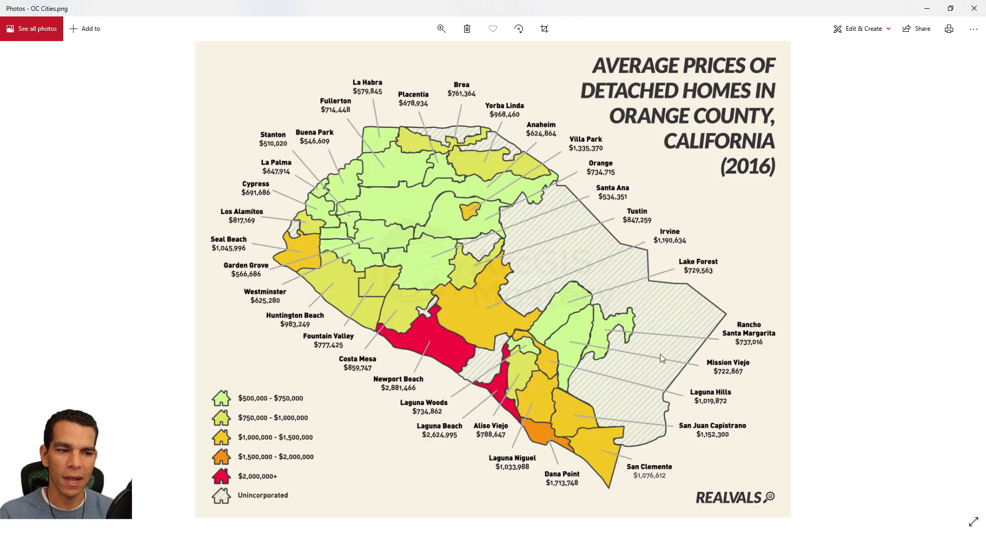